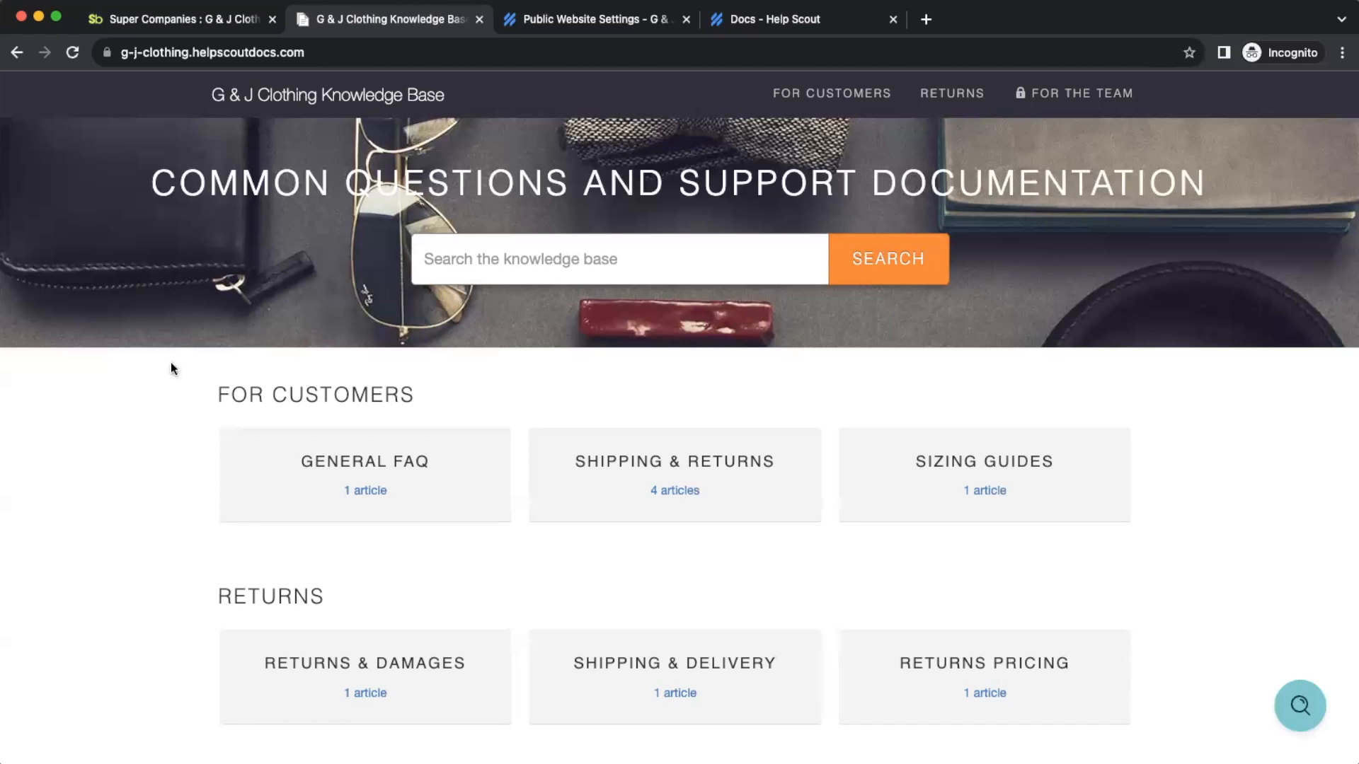
Open the For Customers collection in the knowledge base site settings and review its visibility options.
left_click(588, 30)
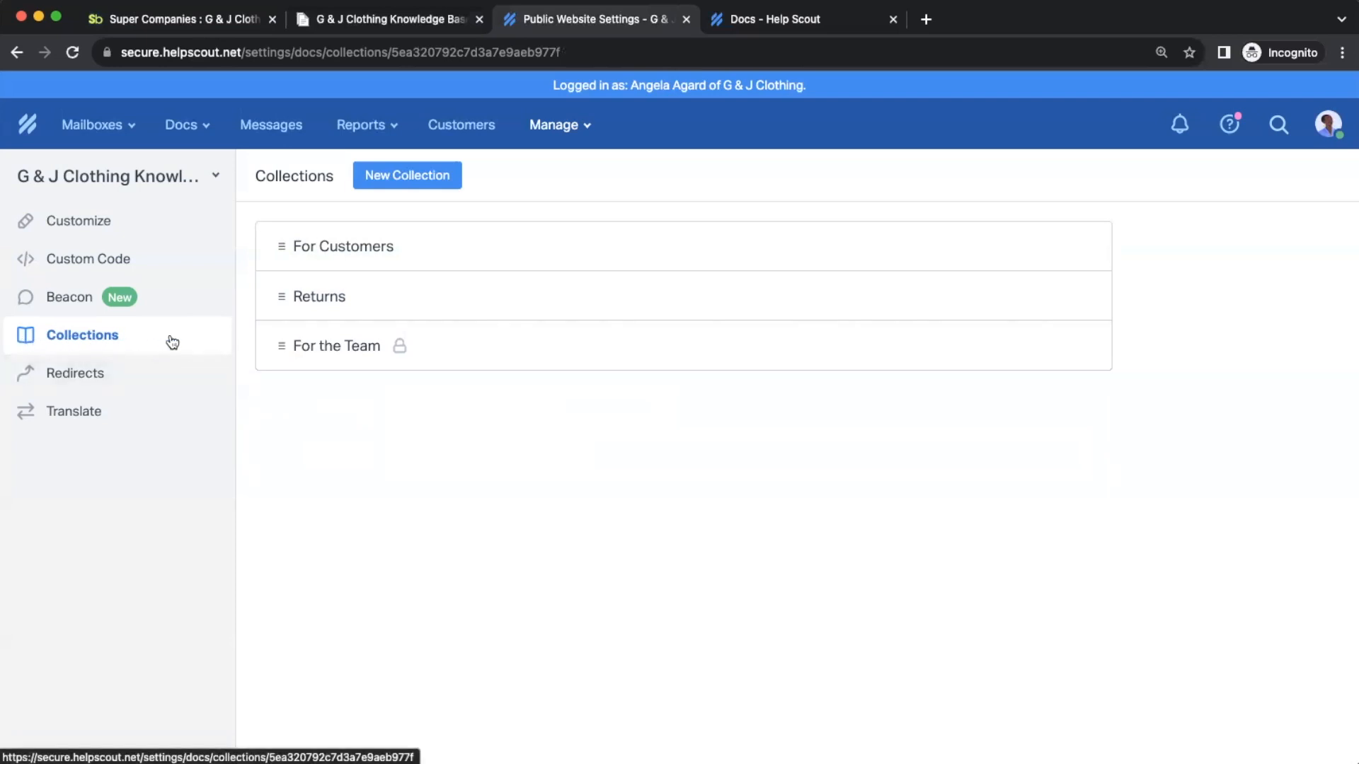
left_click(343, 248)
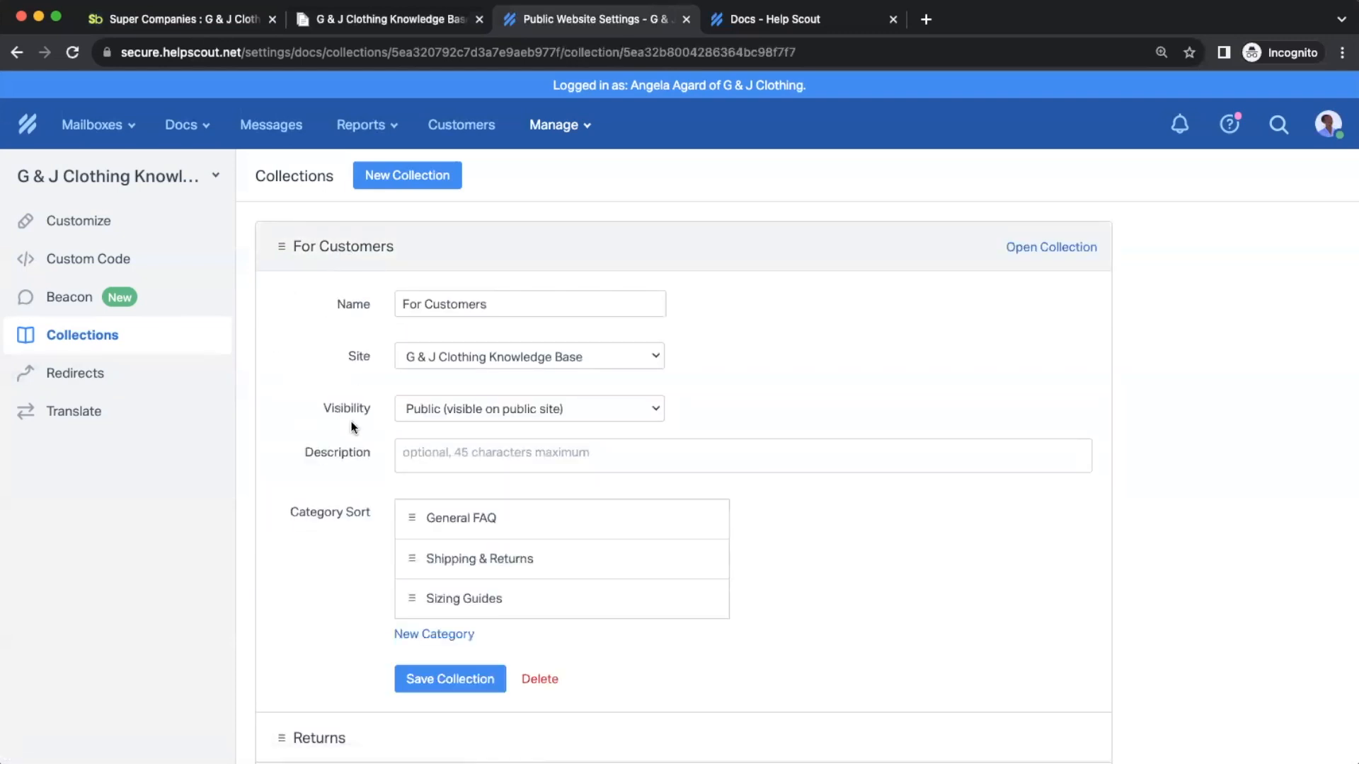
left_click(502, 408)
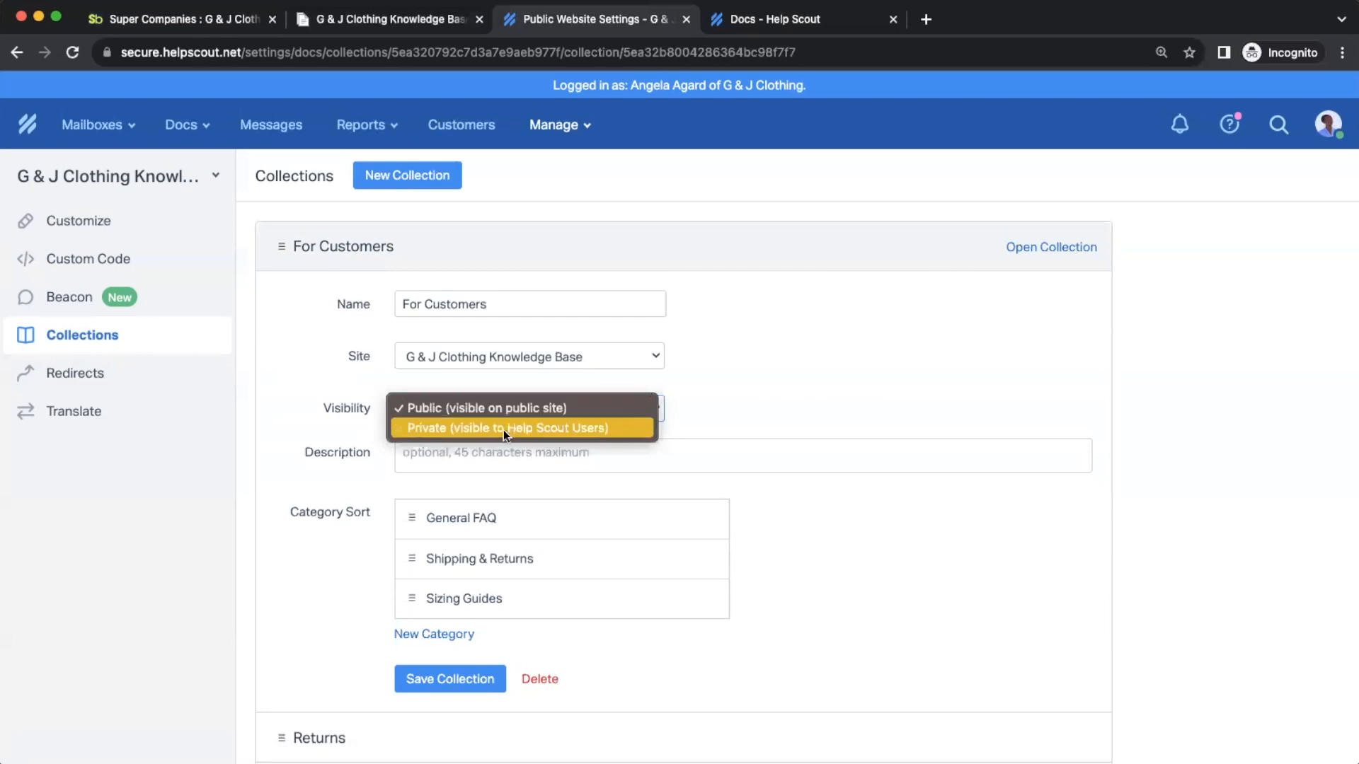
left_click(303, 413)
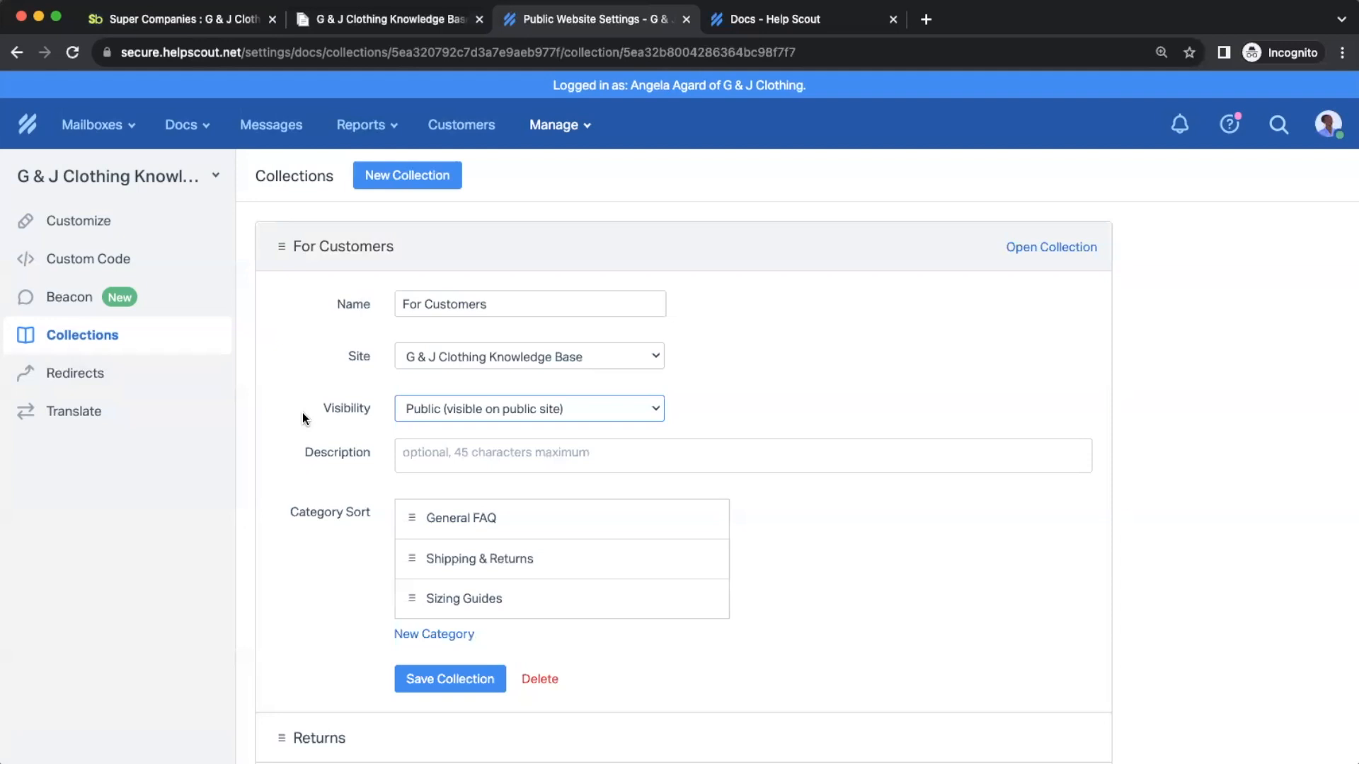
key("Tab")
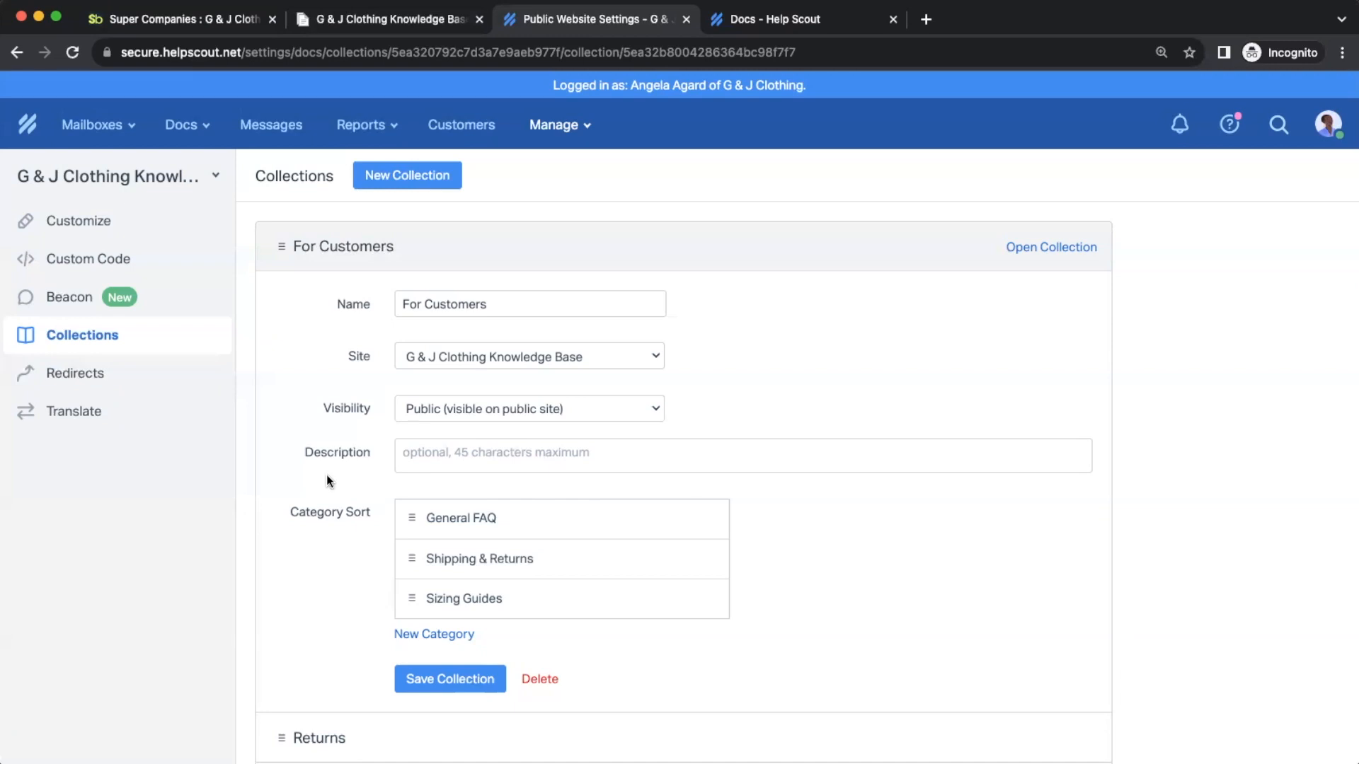
Move the General FAQ category below Shipping & Returns in the For Customers category order, and view General FAQ's default sort options.
scroll(318, 474, "down", 2)
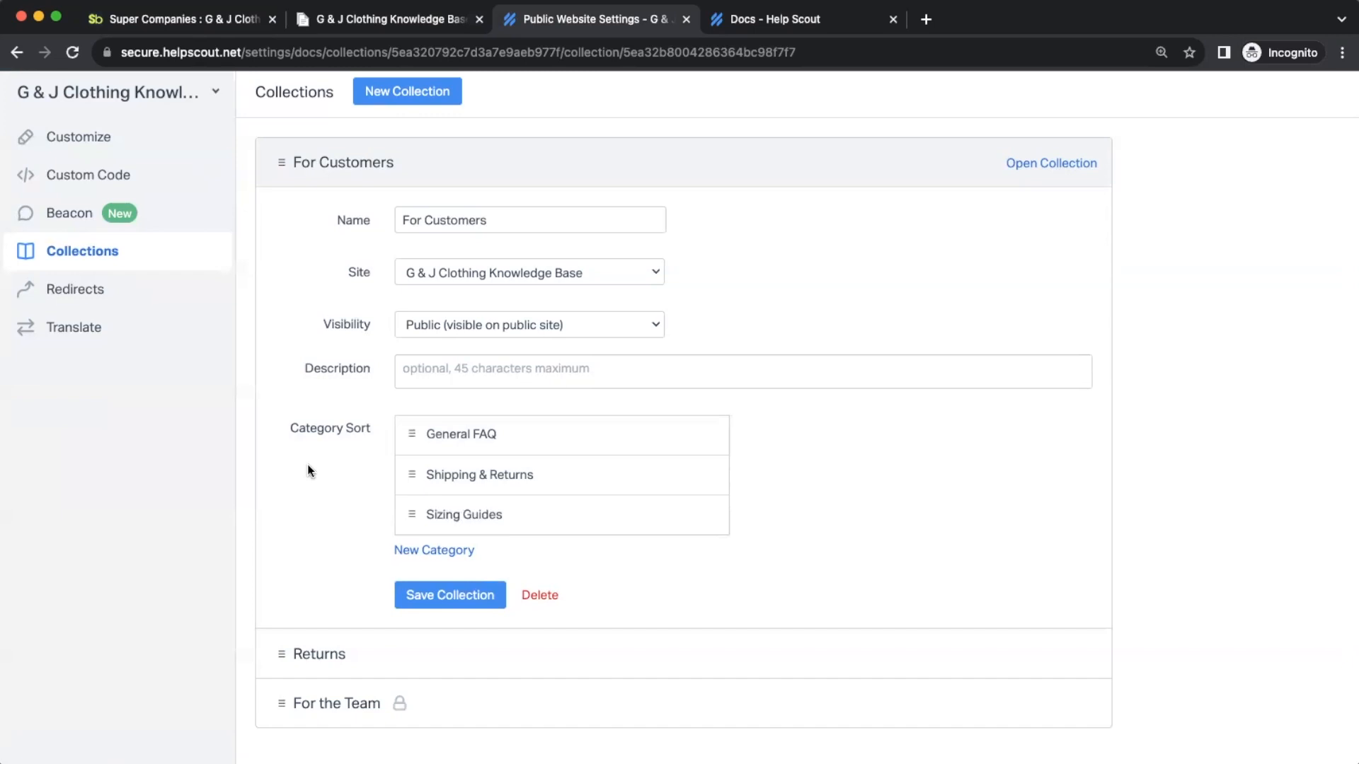
mouse_move(411, 434)
left_mouse_down()
mouse_move(410, 513)
mouse_move(414, 460)
left_mouse_up()
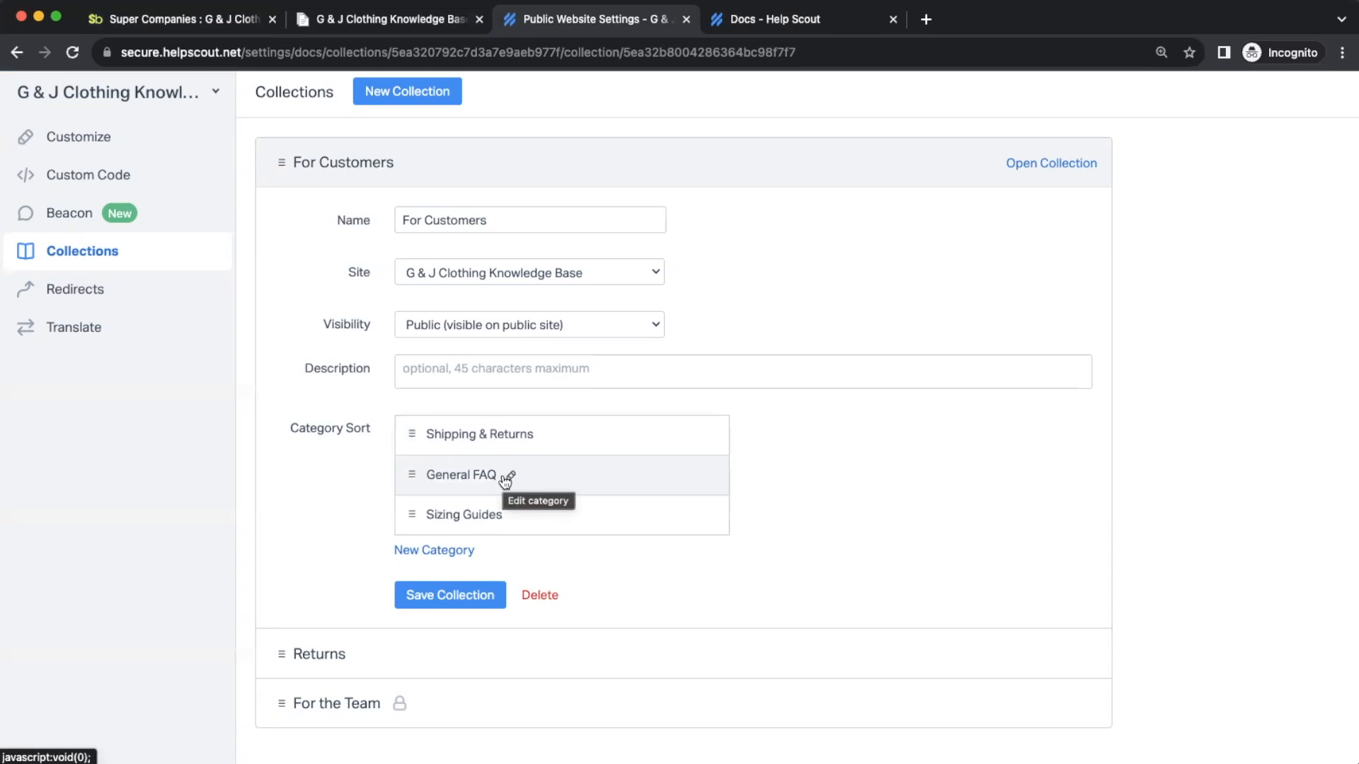
left_click(506, 480)
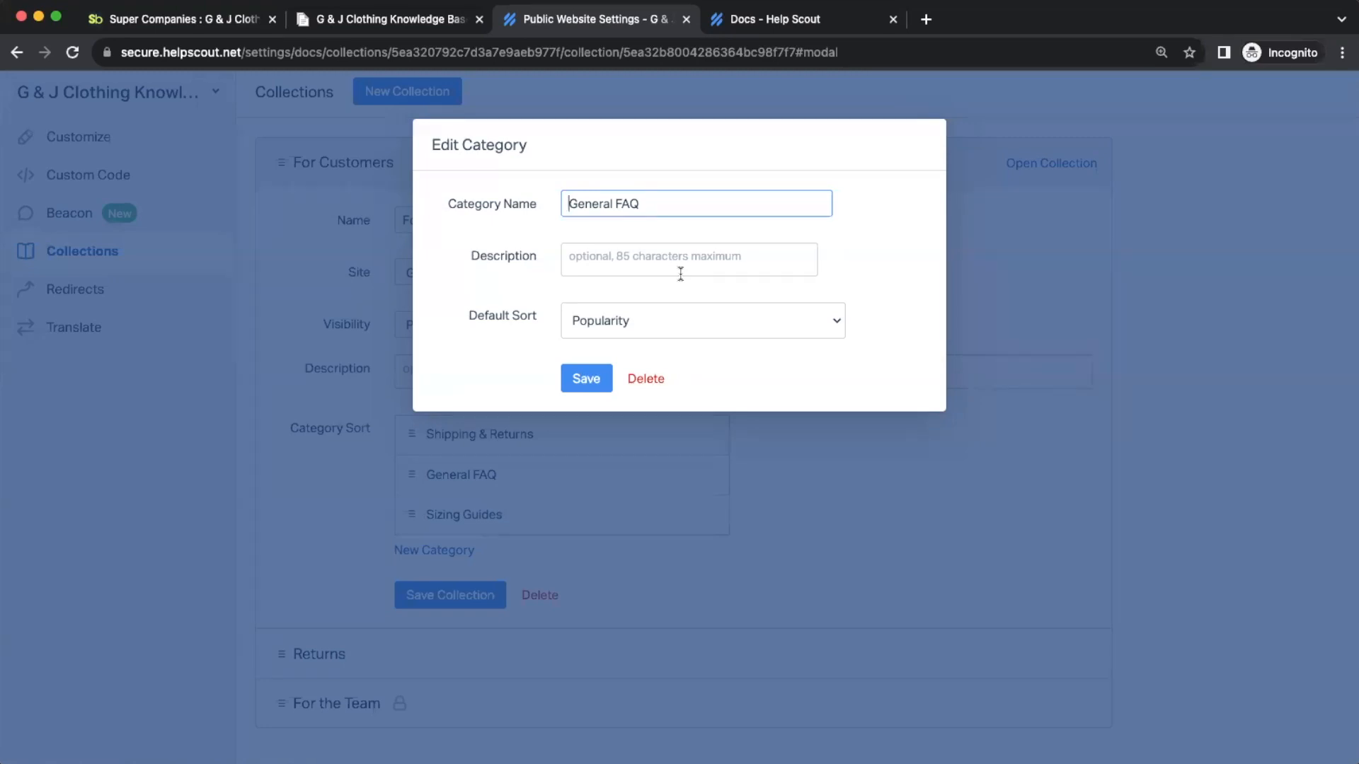
left_click(801, 322)
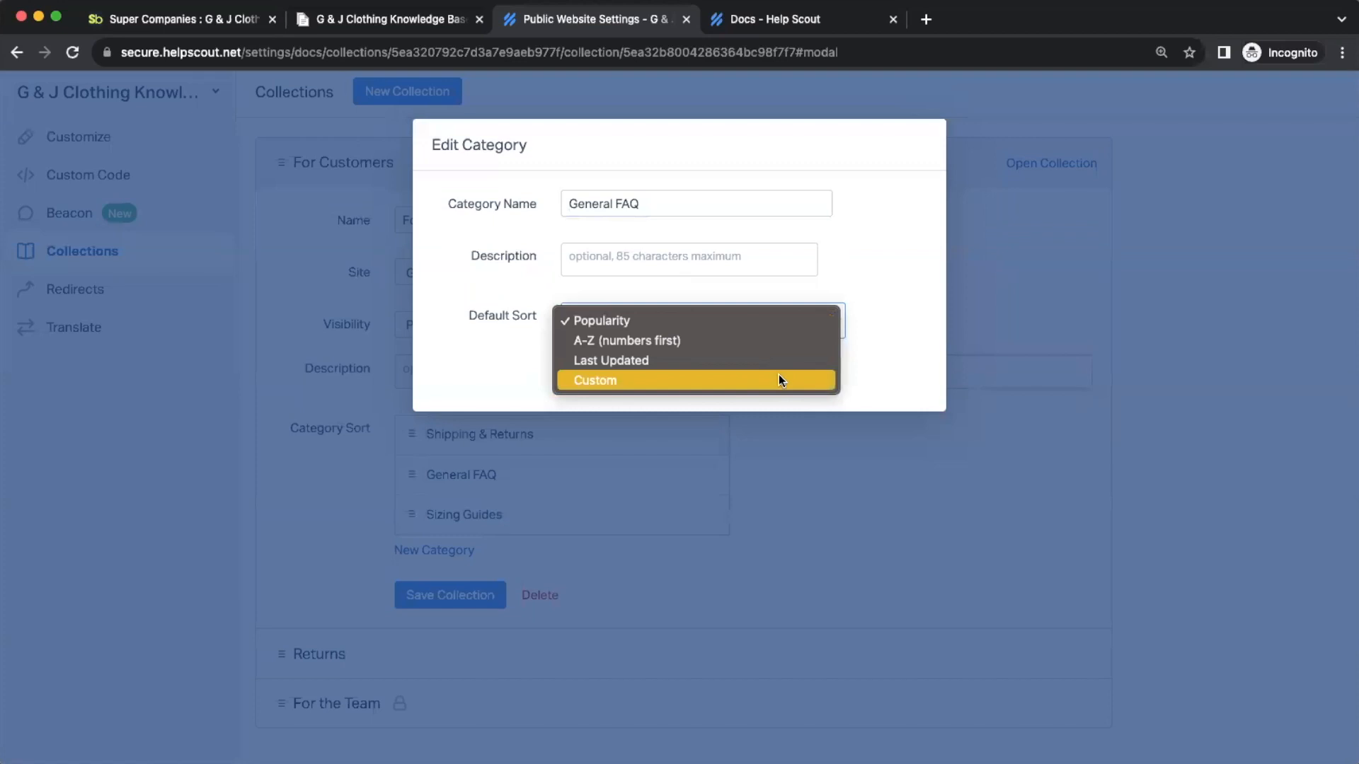
left_click(508, 364)
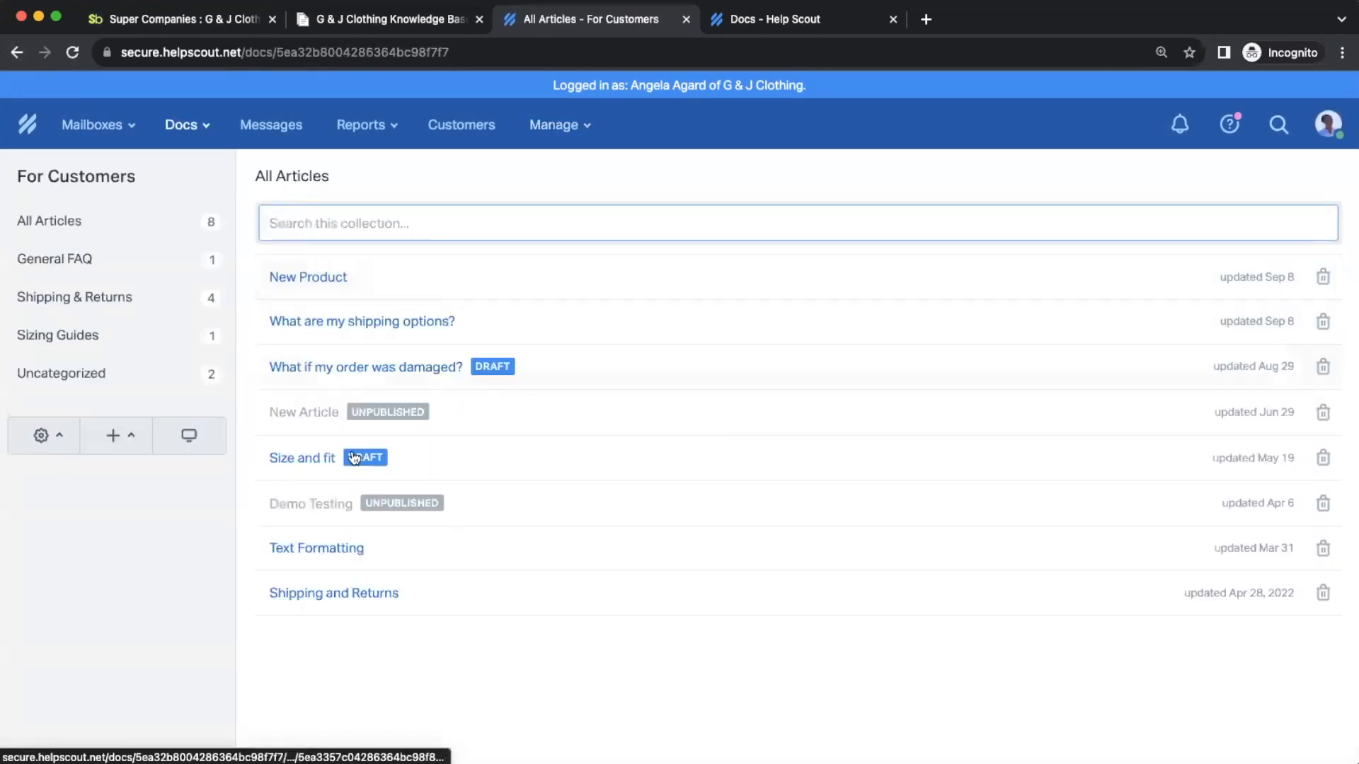
Open the Shipping & Returns category and review its article sorting and the options for creating articles or categories.
left_click(113, 294)
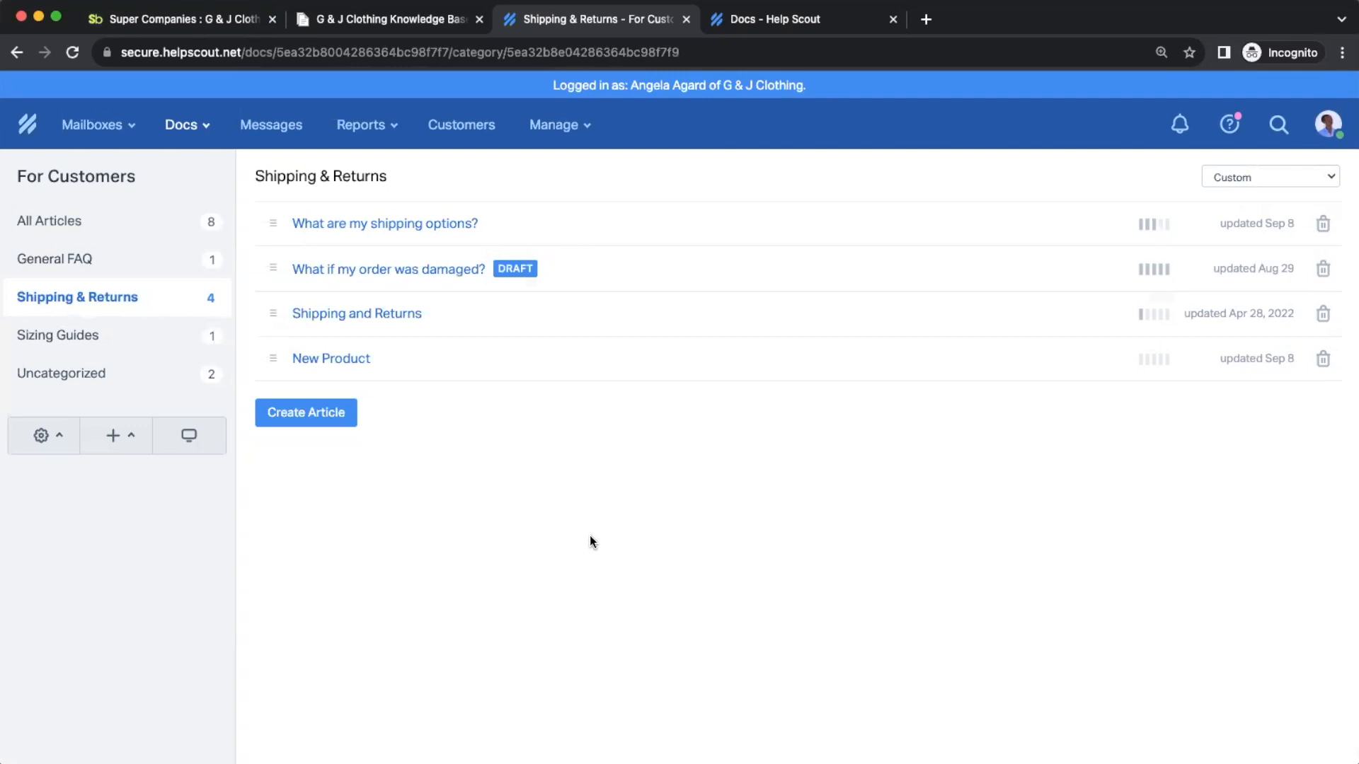
left_click(1271, 178)
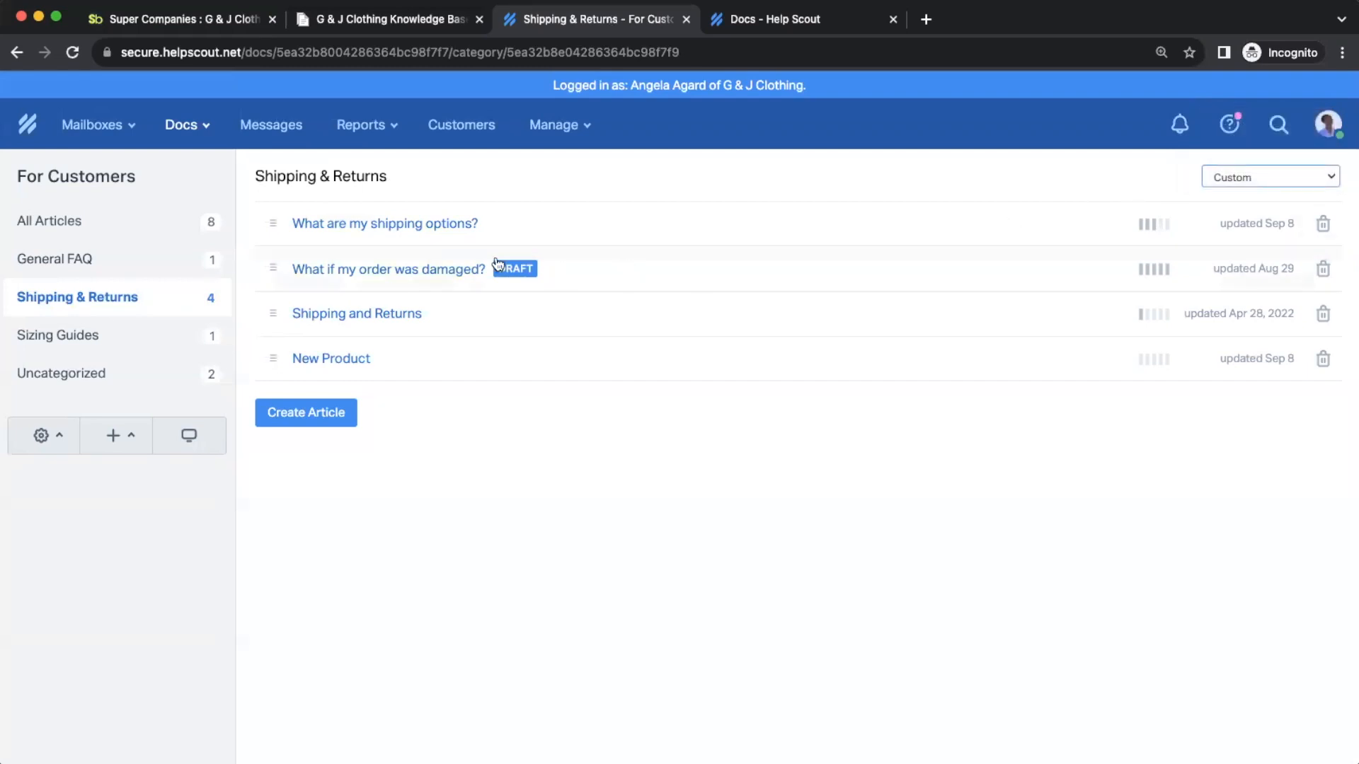
mouse_move(272, 223)
left_mouse_down()
mouse_move(273, 325)
mouse_move(273, 221)
left_mouse_up()
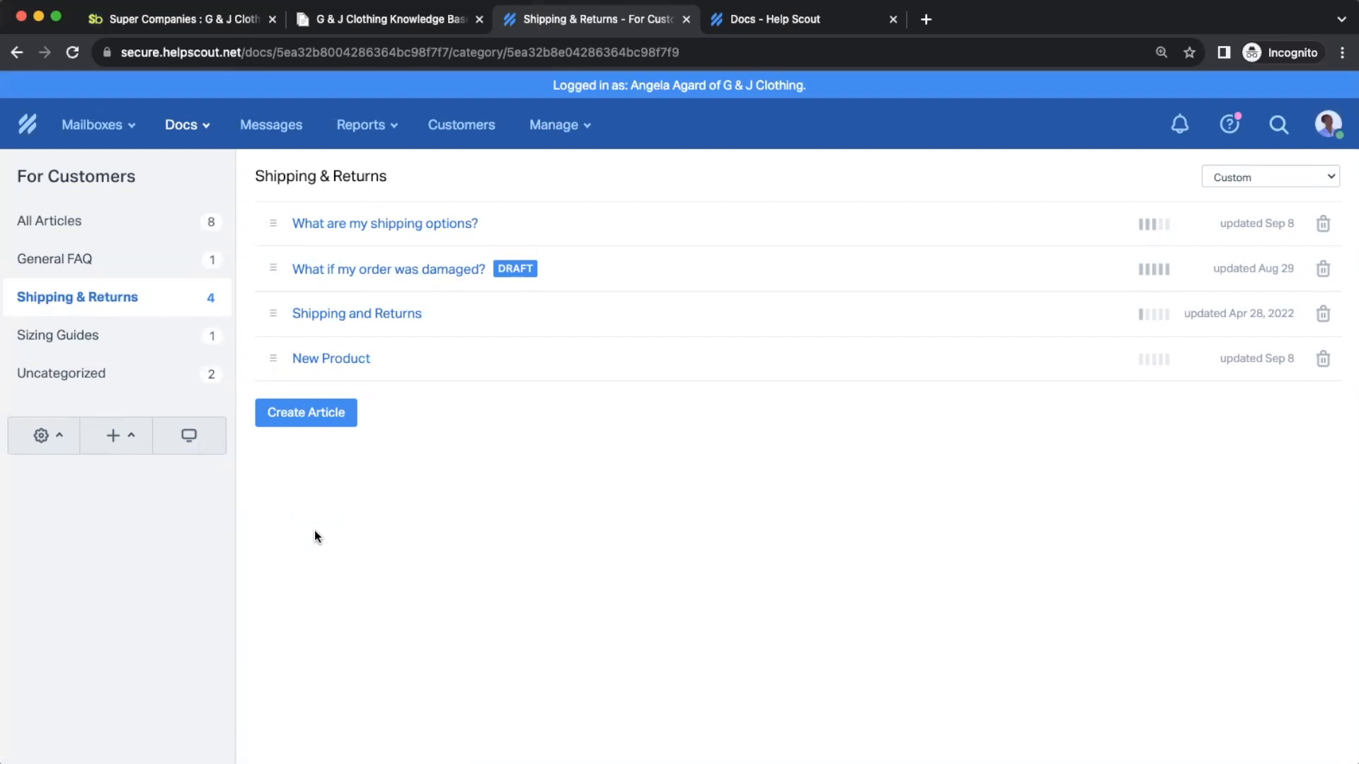
left_click(119, 454)
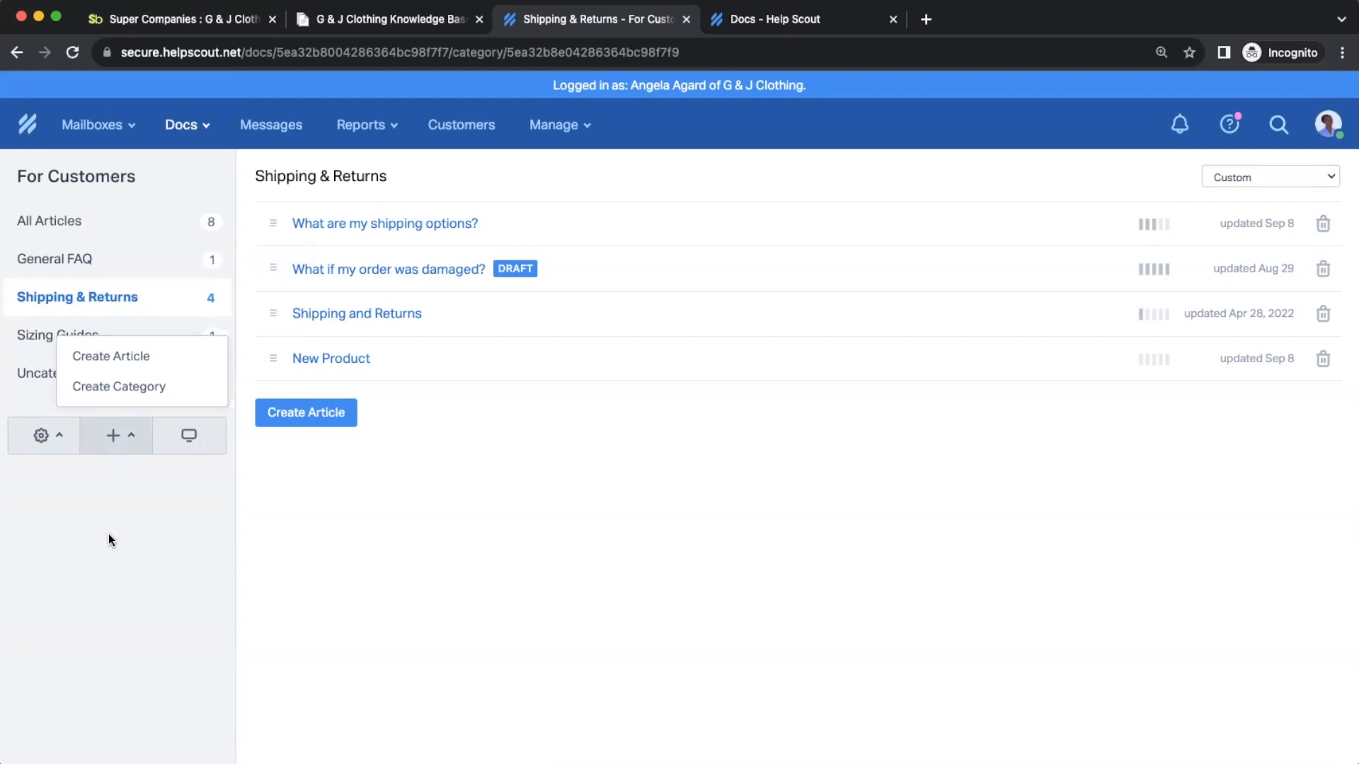
left_click(190, 358)
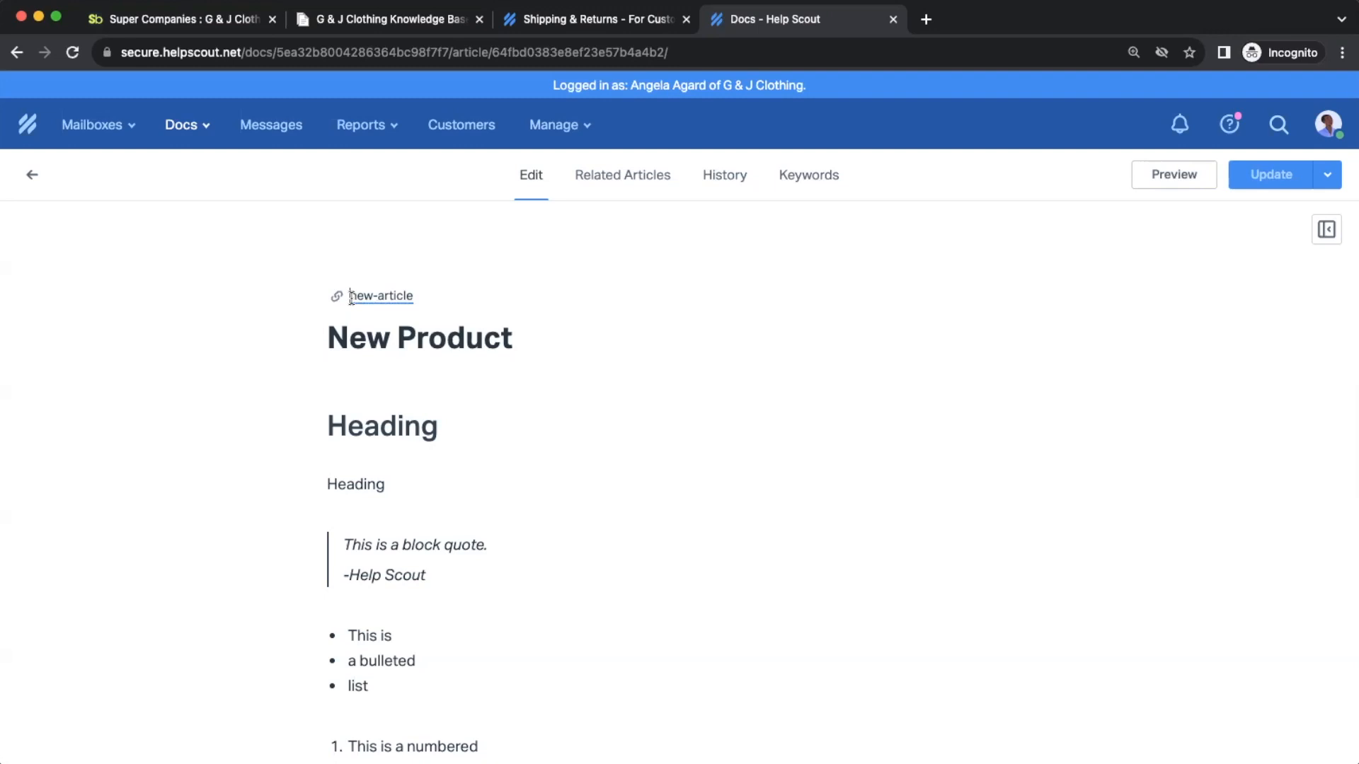
Add an empty line directly below the first Heading in the New Product article.
left_click(538, 340)
left_click(604, 442)
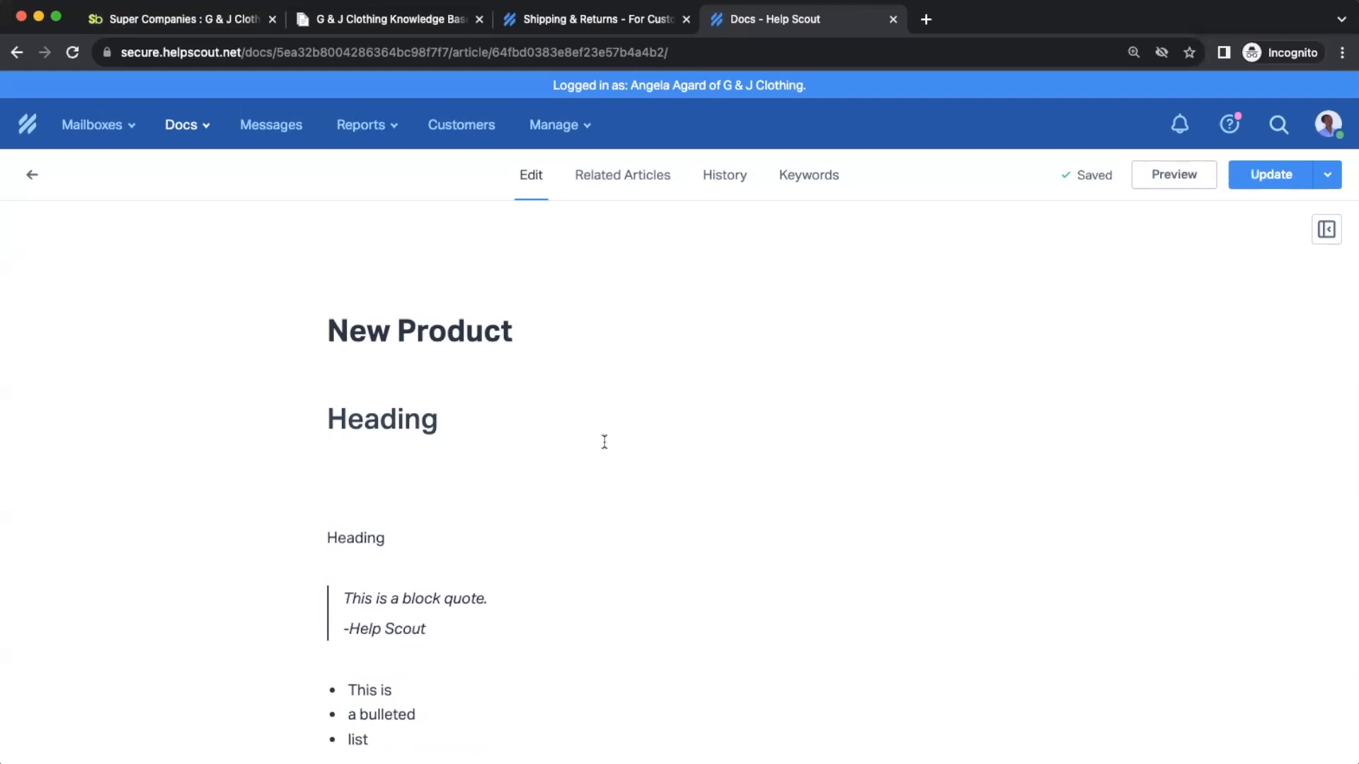
left_click(313, 483)
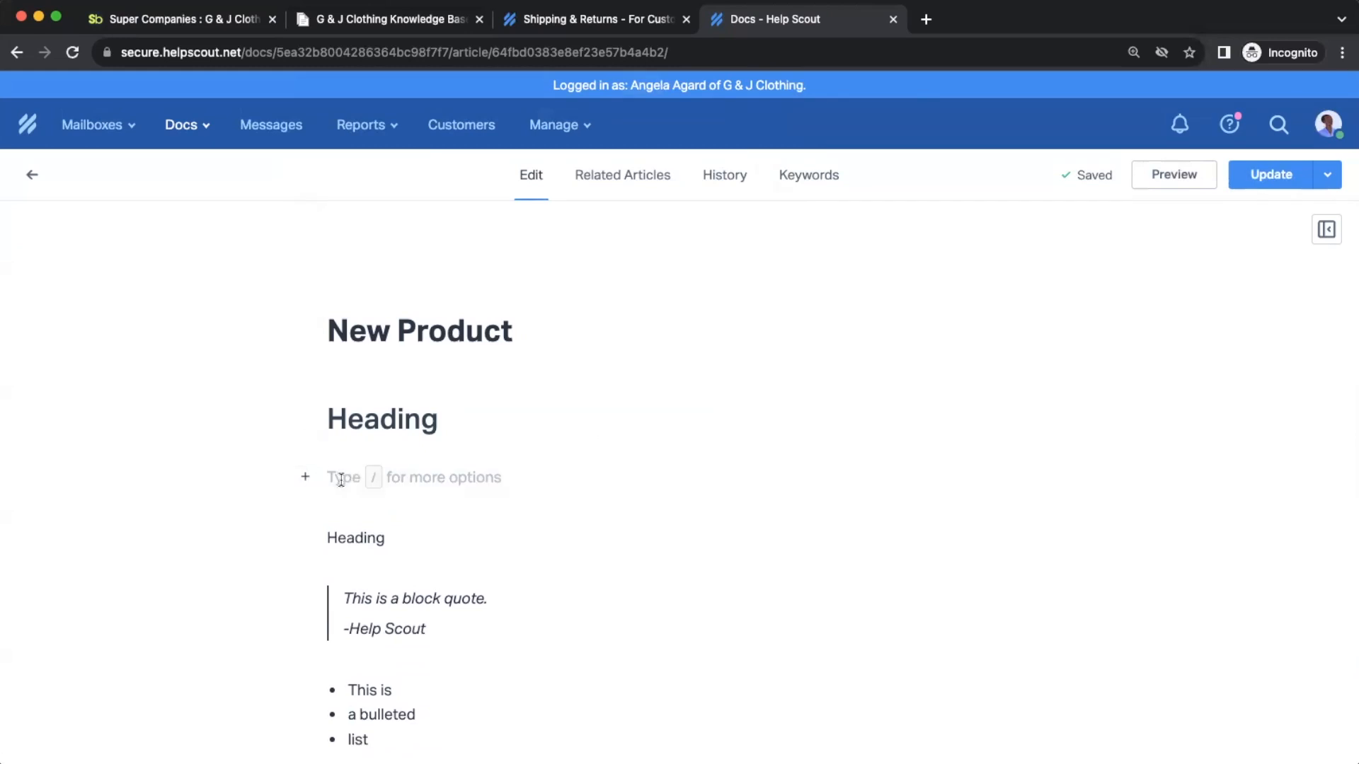
Search the insertable blocks for callouts on the empty line, and browse the full list of block types.
type("/")
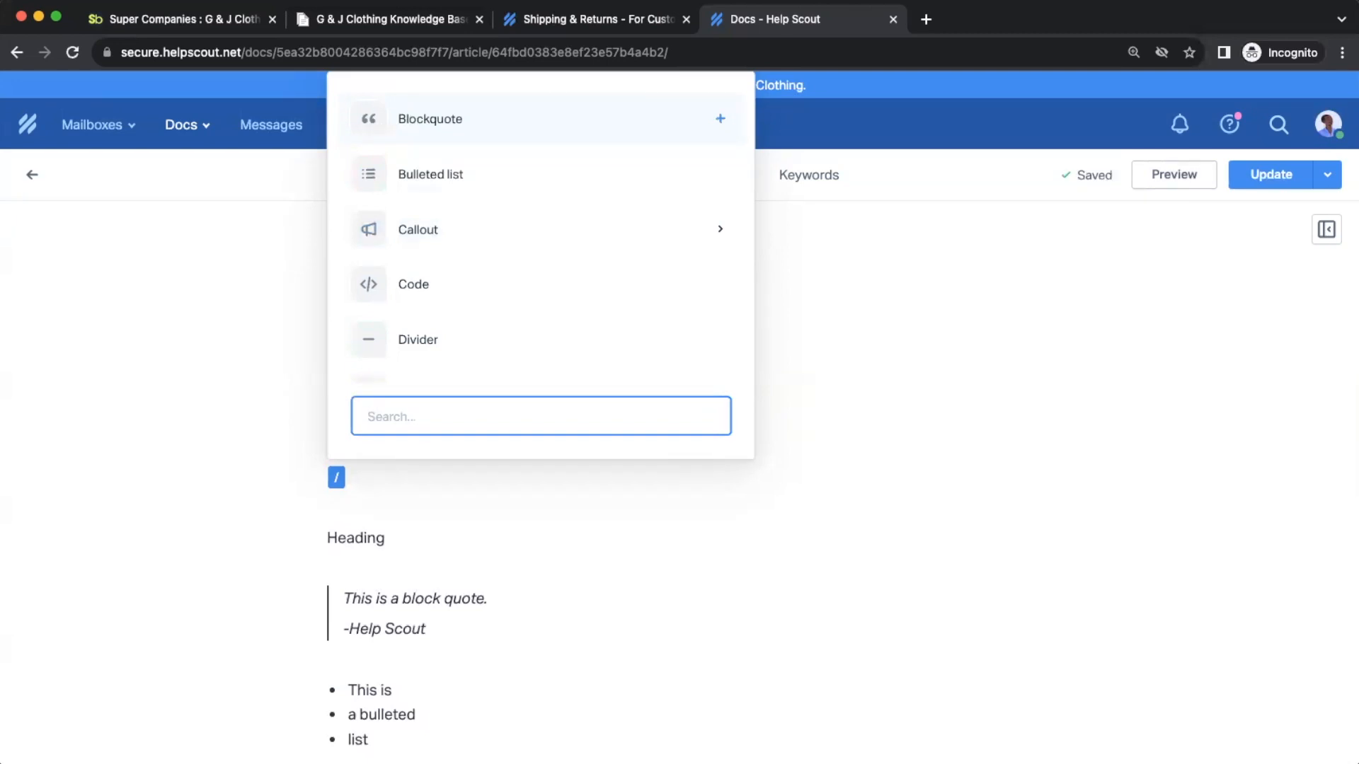
type("callot")
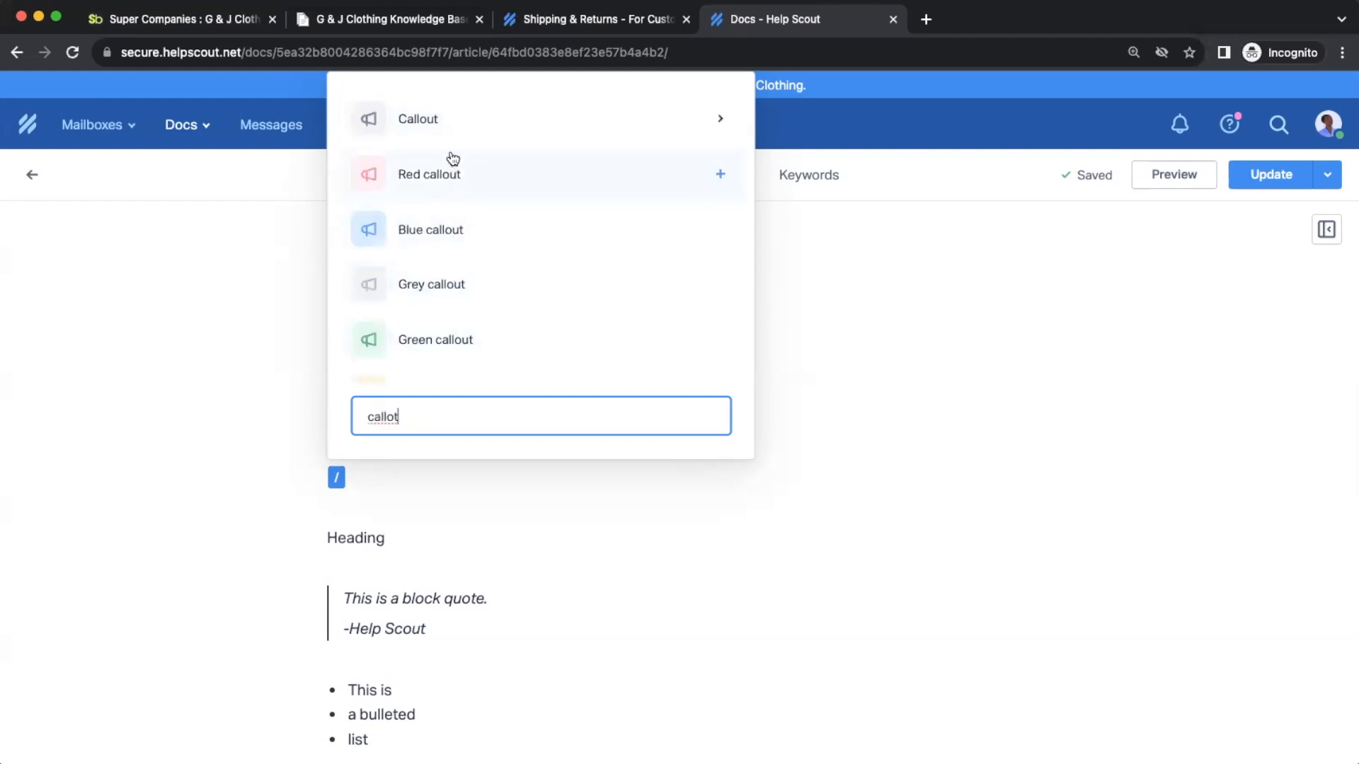
key("BackSpace")
key("BackSpace")
key("BackSpace")
key("BackSpace")
key("BackSpace")
key("BackSpace")
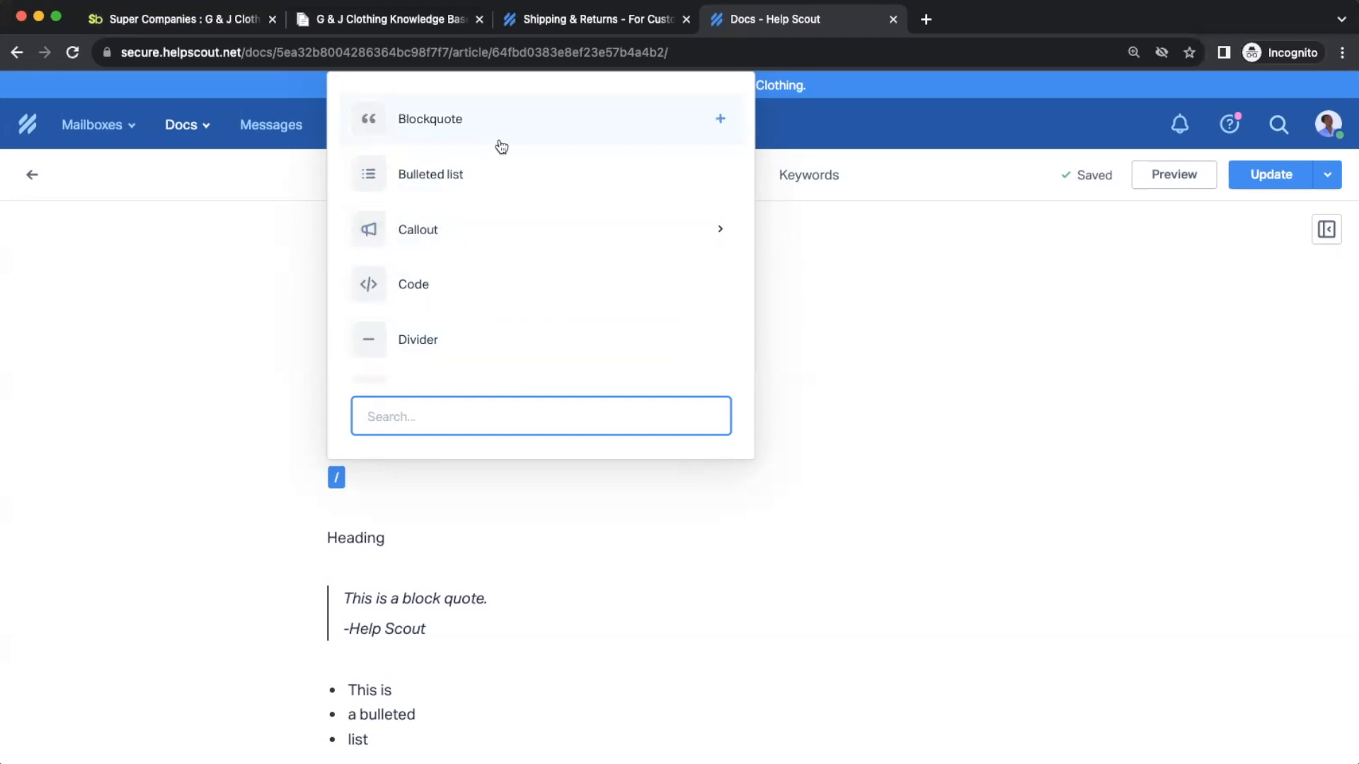
key("Down")
key("Down")
key("Down")
scroll(507, 224, "down", 4)
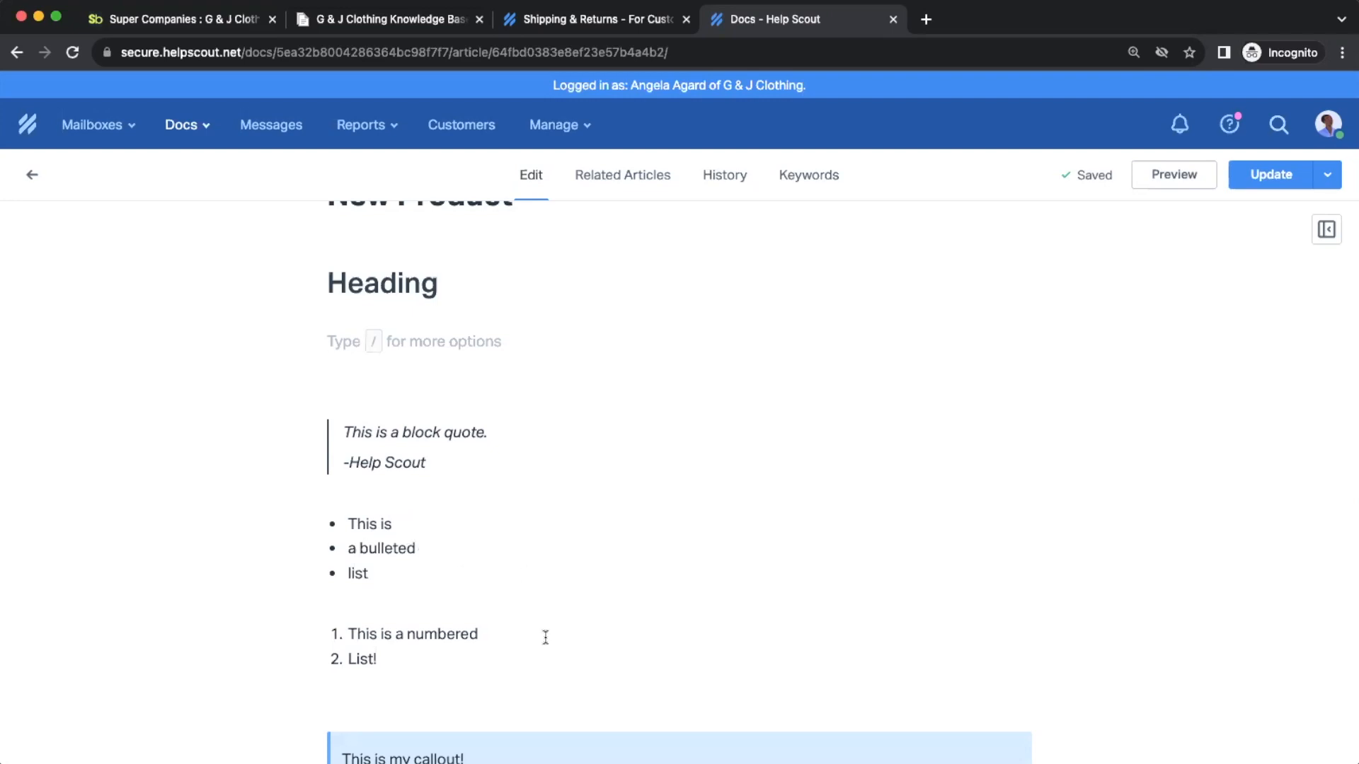
Examine the article's callout colour options, code block, table, image and embedded video.
scroll(667, 634, "down", 5)
left_click(658, 381)
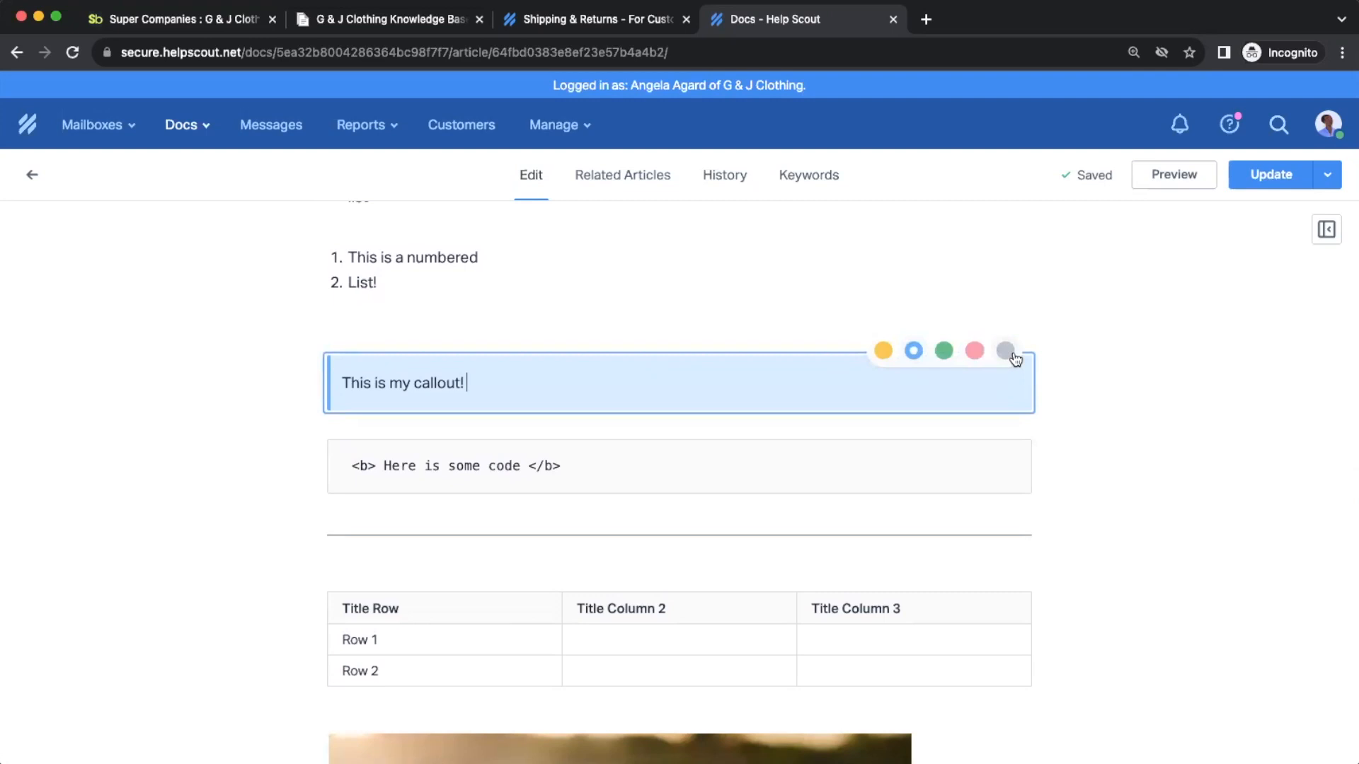
left_click(649, 461)
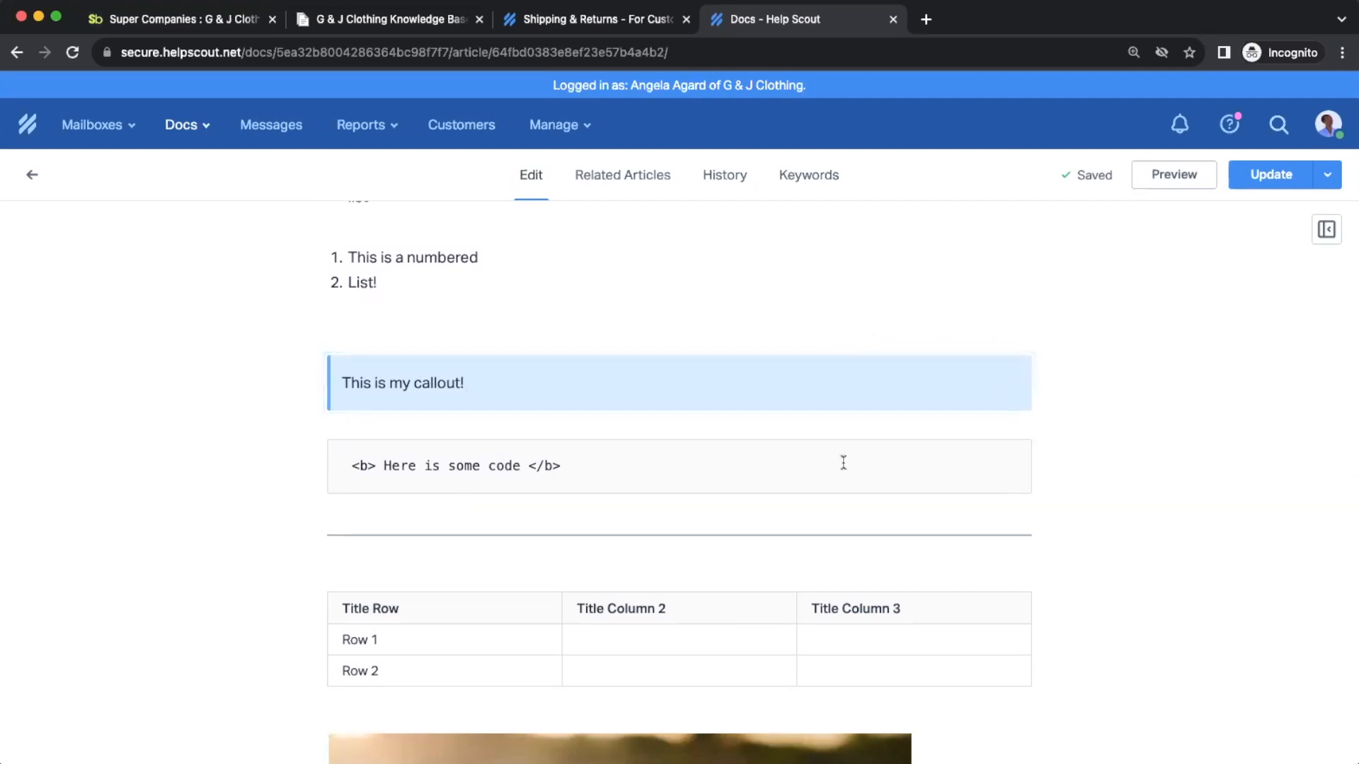
scroll(843, 465, "down", 2)
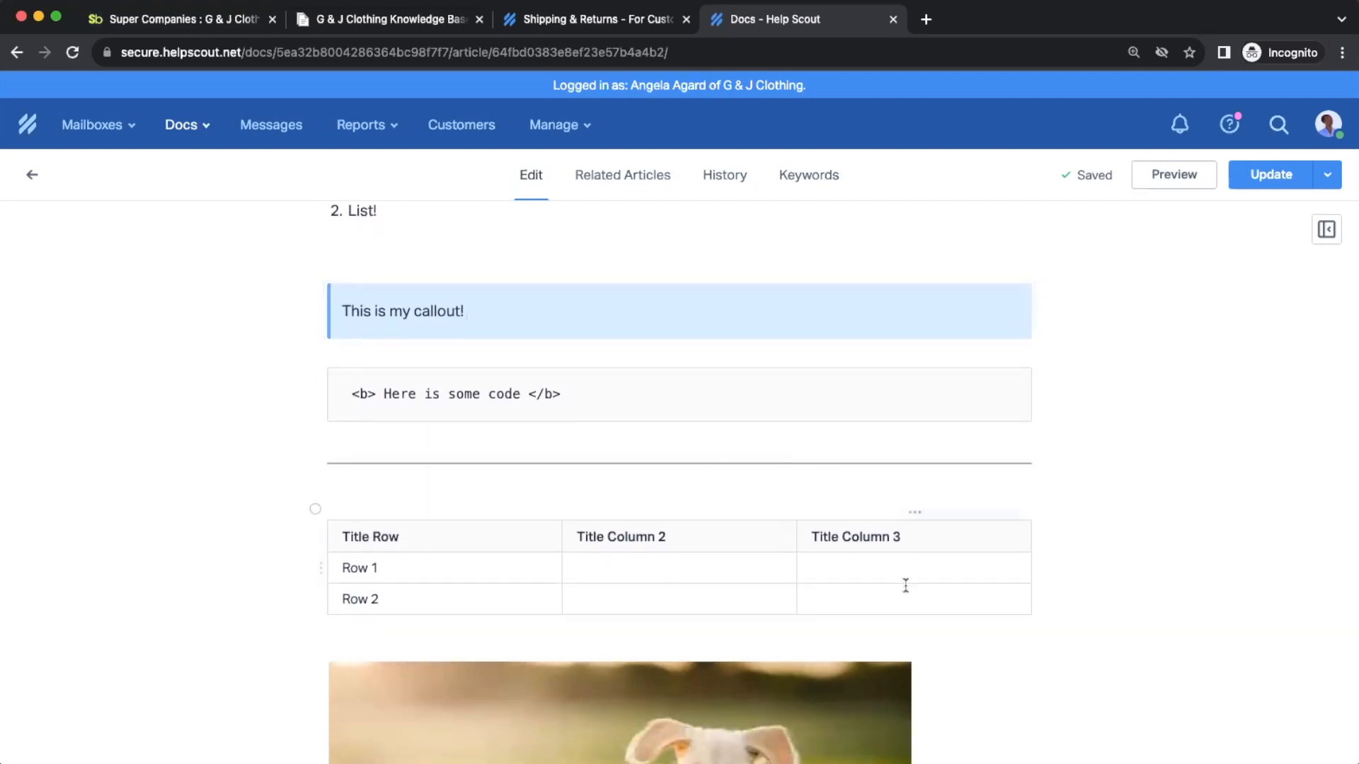
scroll(974, 579, "down", 10)
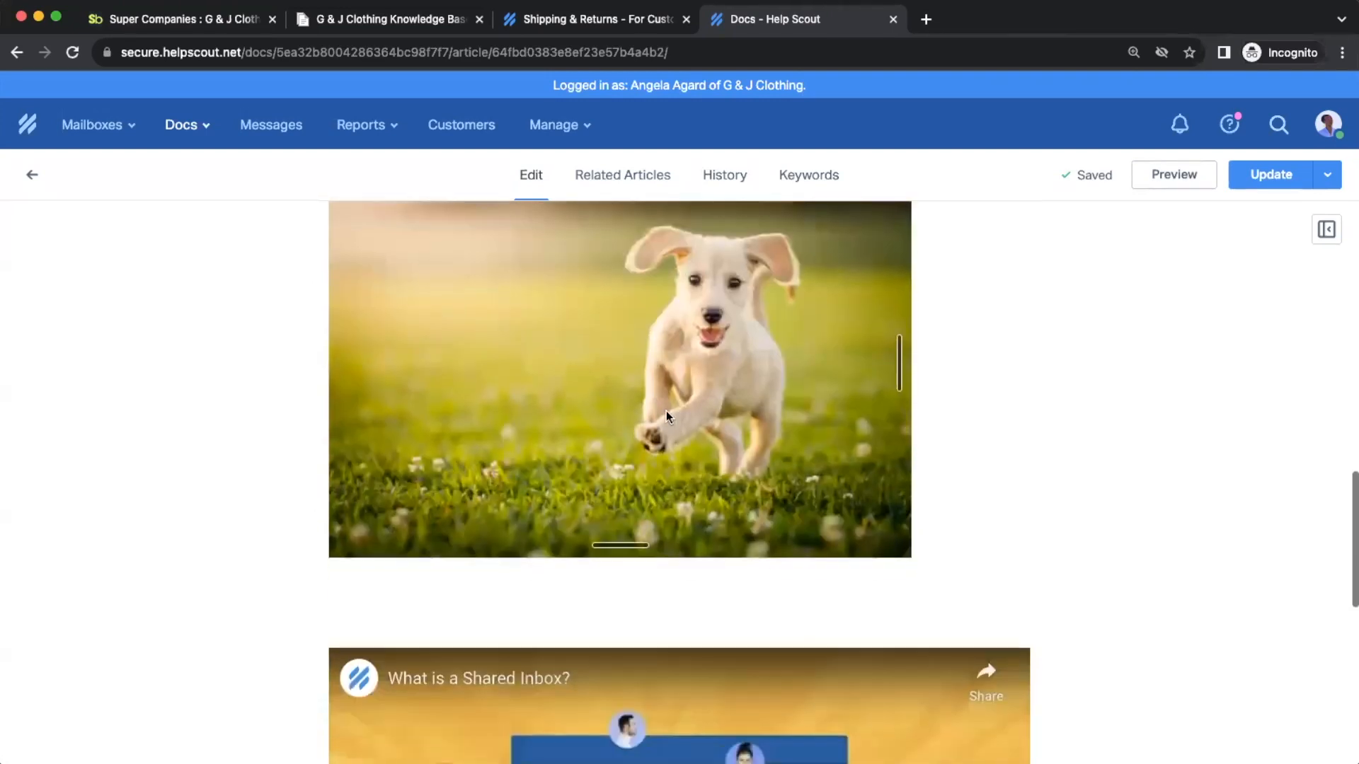
scroll(1019, 478, "down", 9)
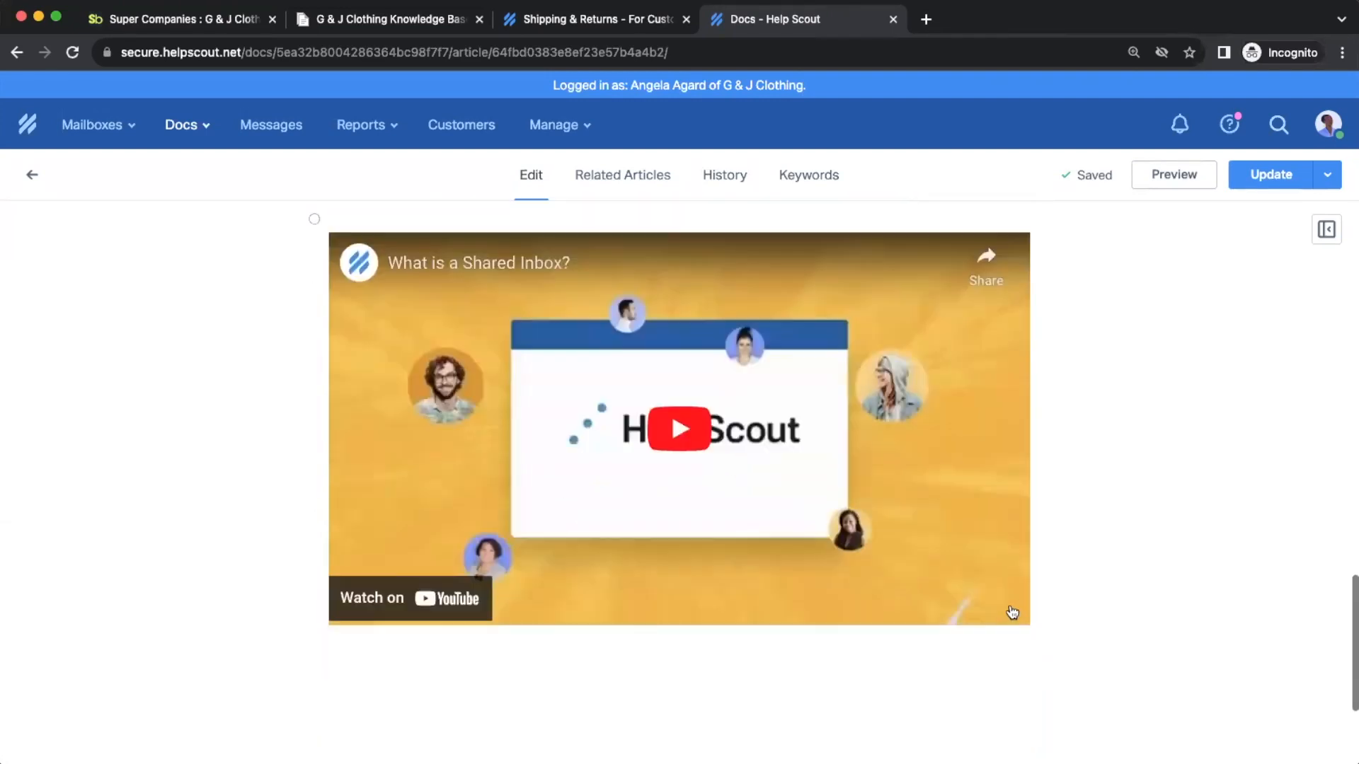
Add a heading reading "heading" below the embedded video at the end of the article.
scroll(1012, 612, "down", 5)
left_click(424, 485)
type("#")
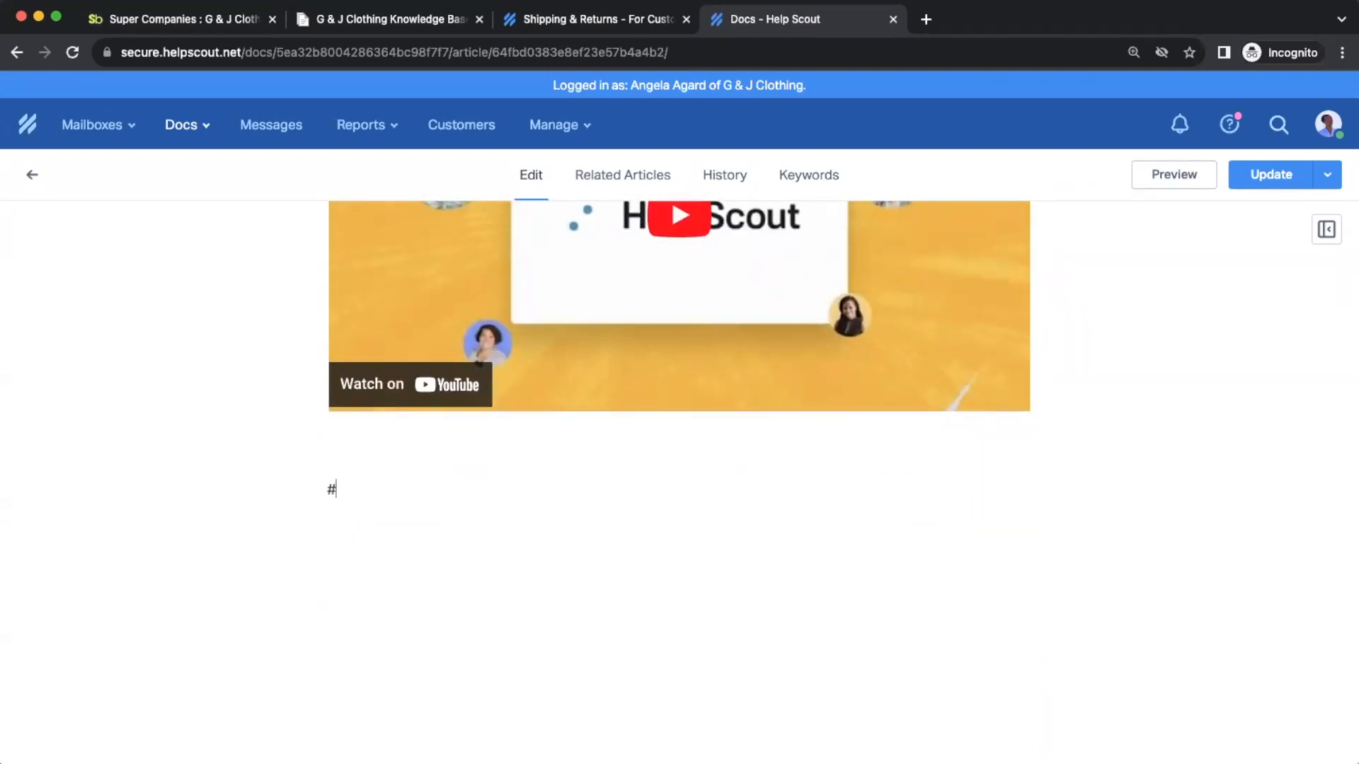
type(" heading")
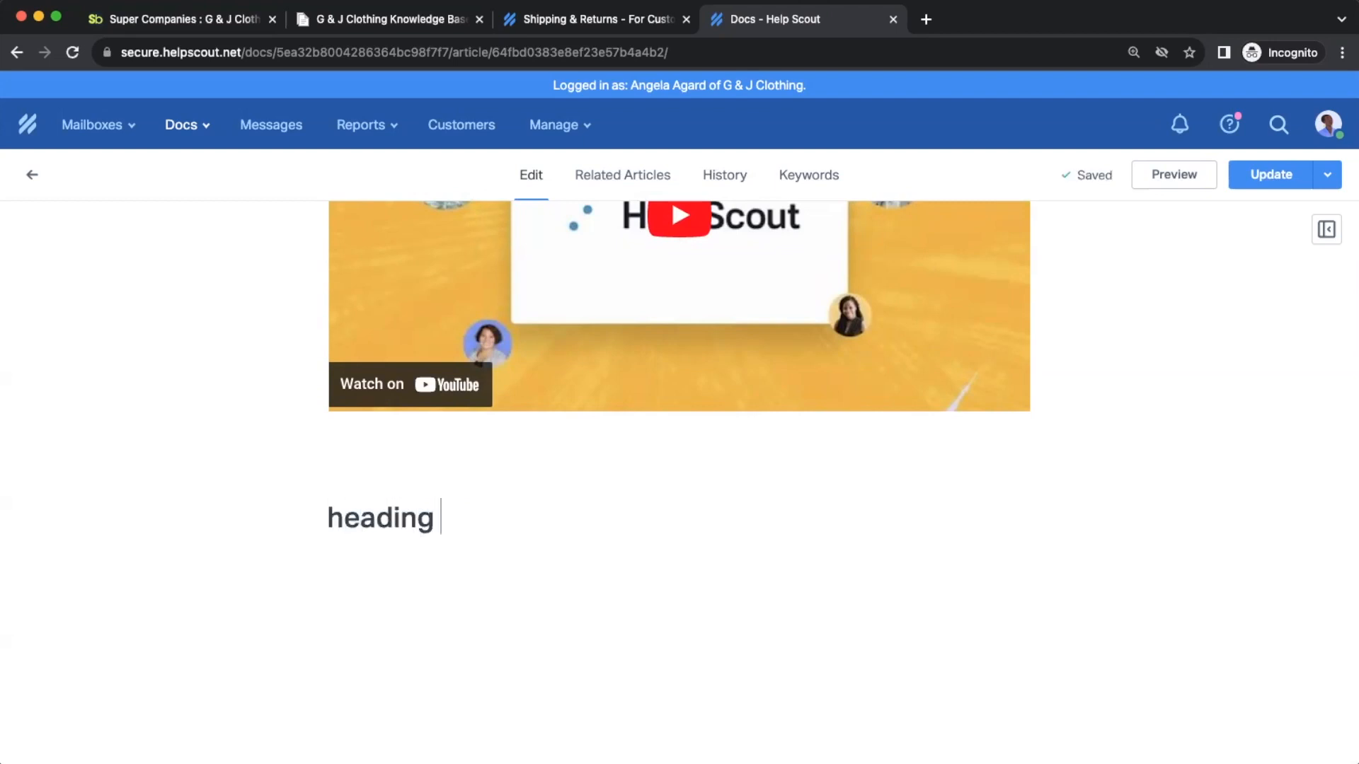
key("Return")
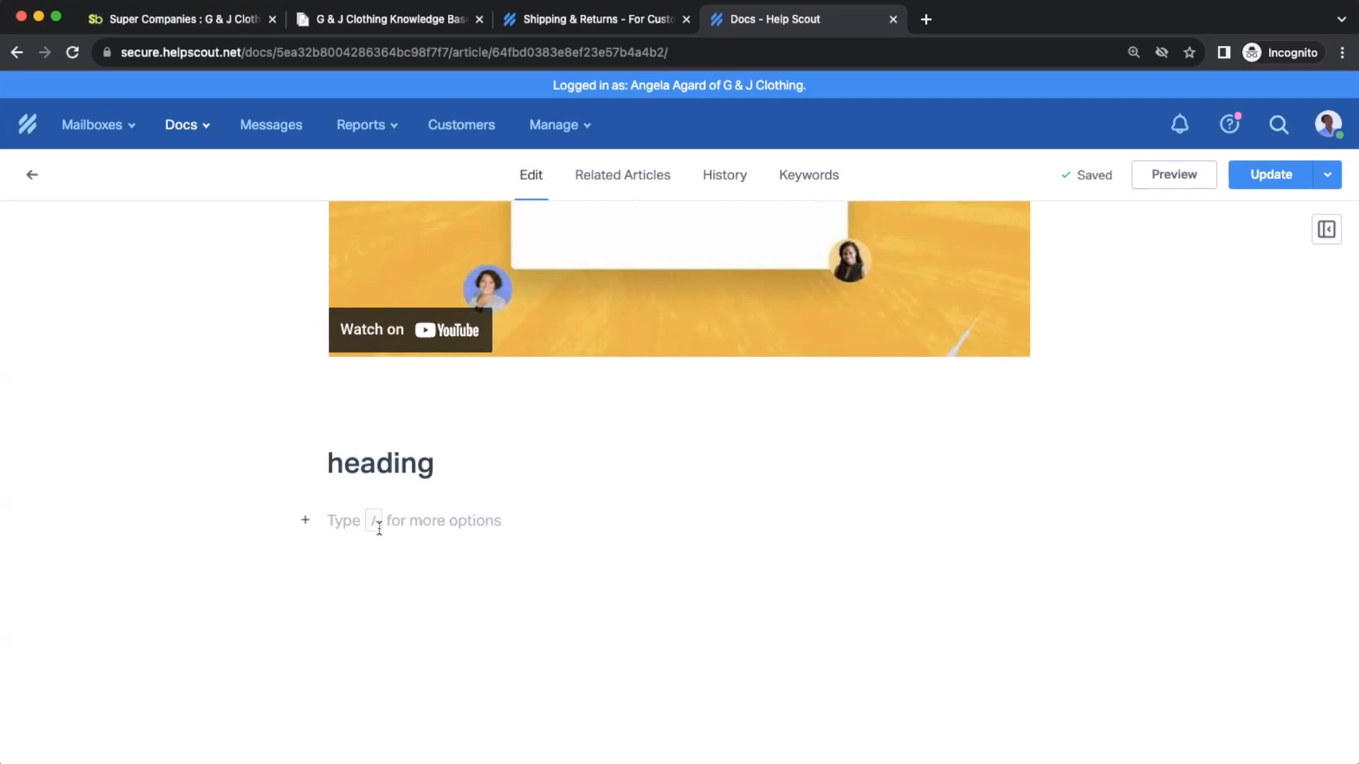
Insert an empty HTML block below the new heading and remove it again.
type("/html")
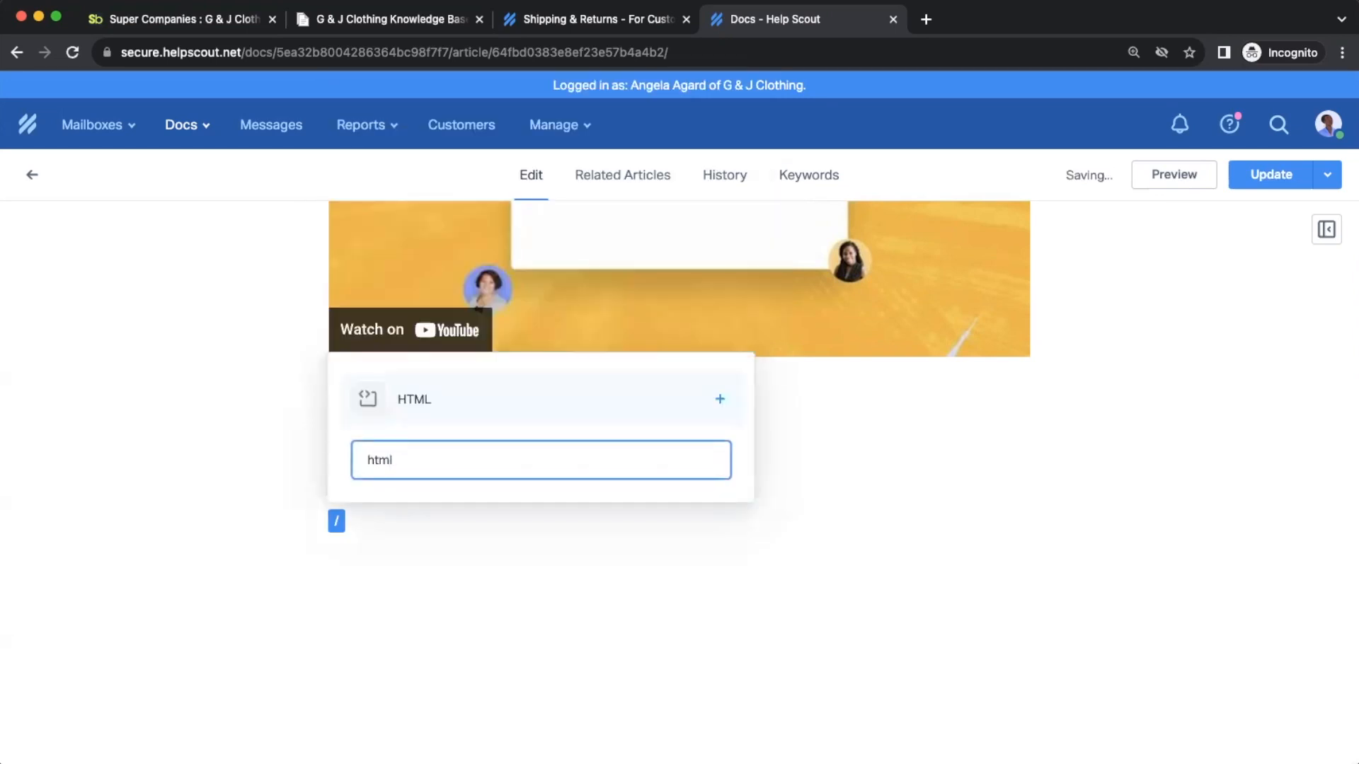
key("Return")
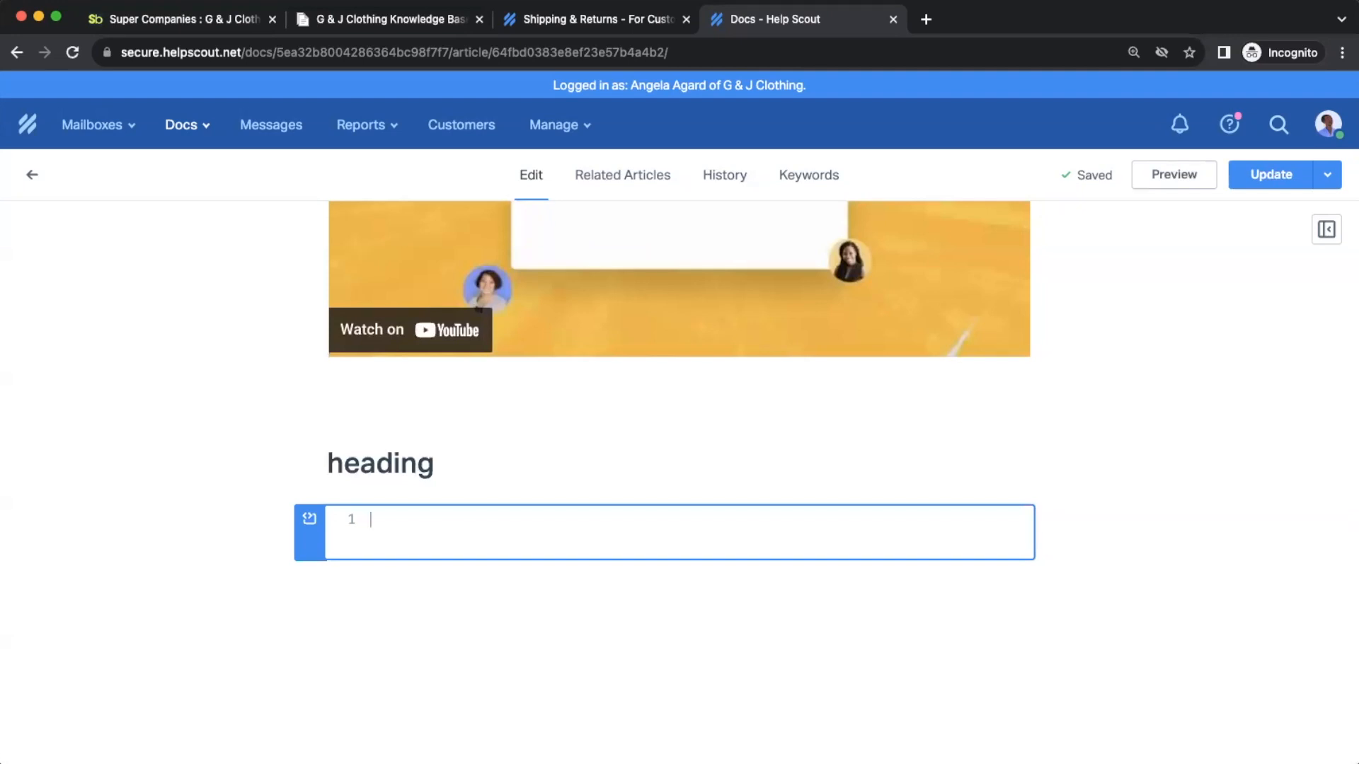
key("BackSpace")
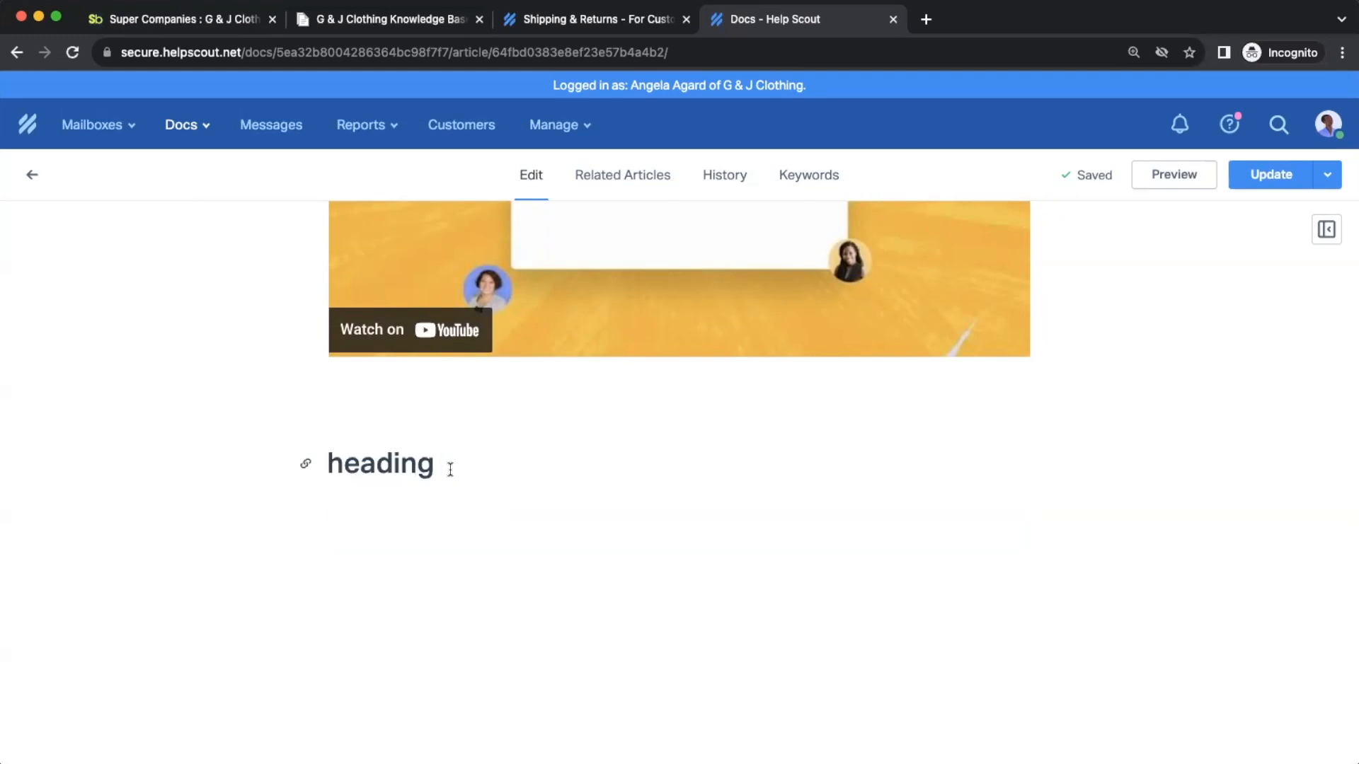
Preview the New Product article on the knowledge base site and publish its updates.
left_click(1140, 184)
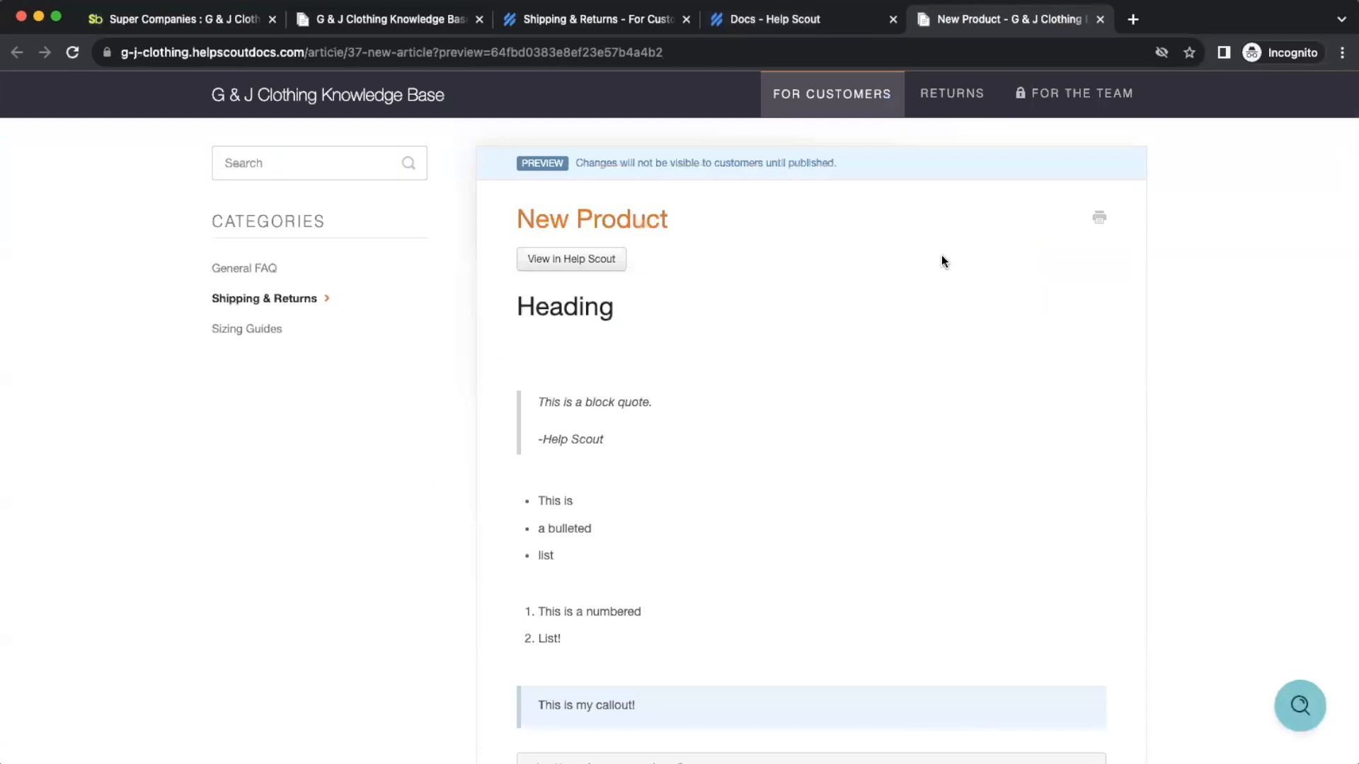
scroll(890, 450, "down", 8)
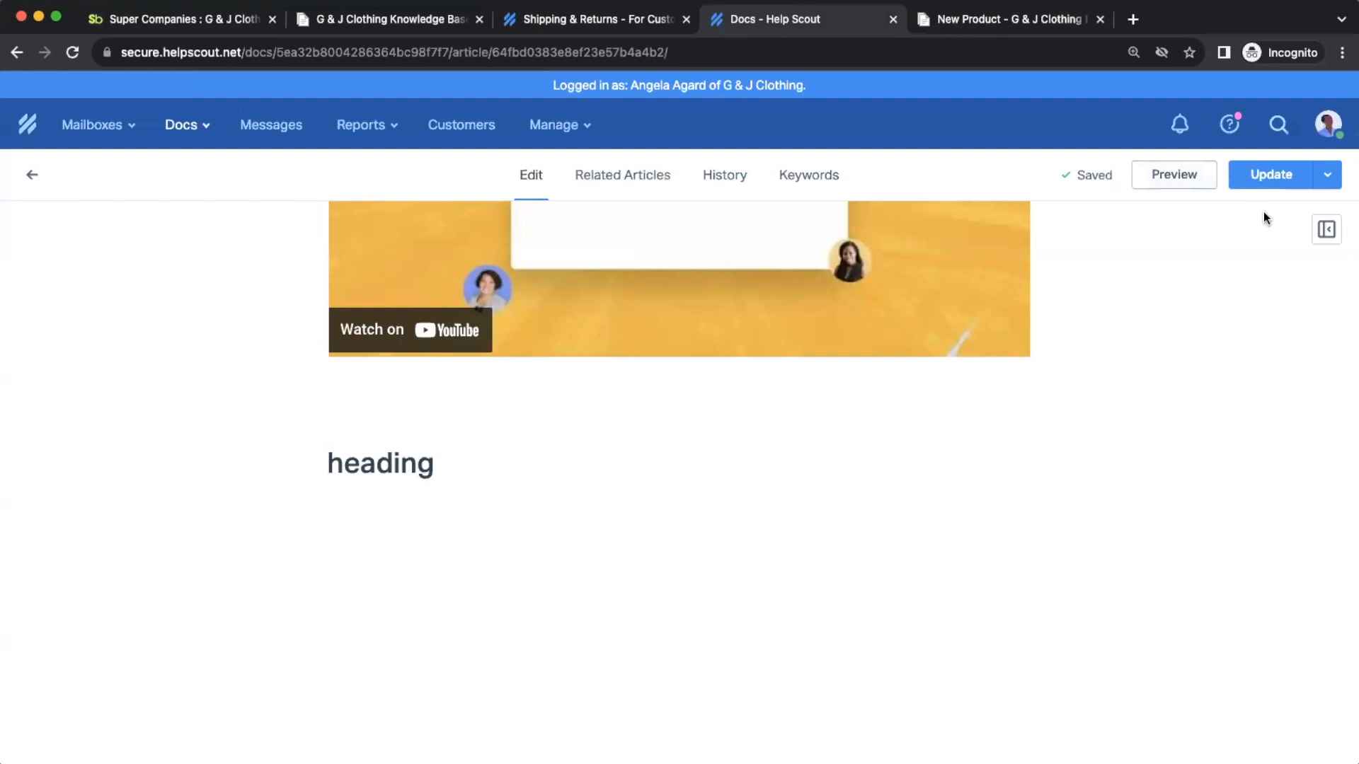
left_click(1288, 182)
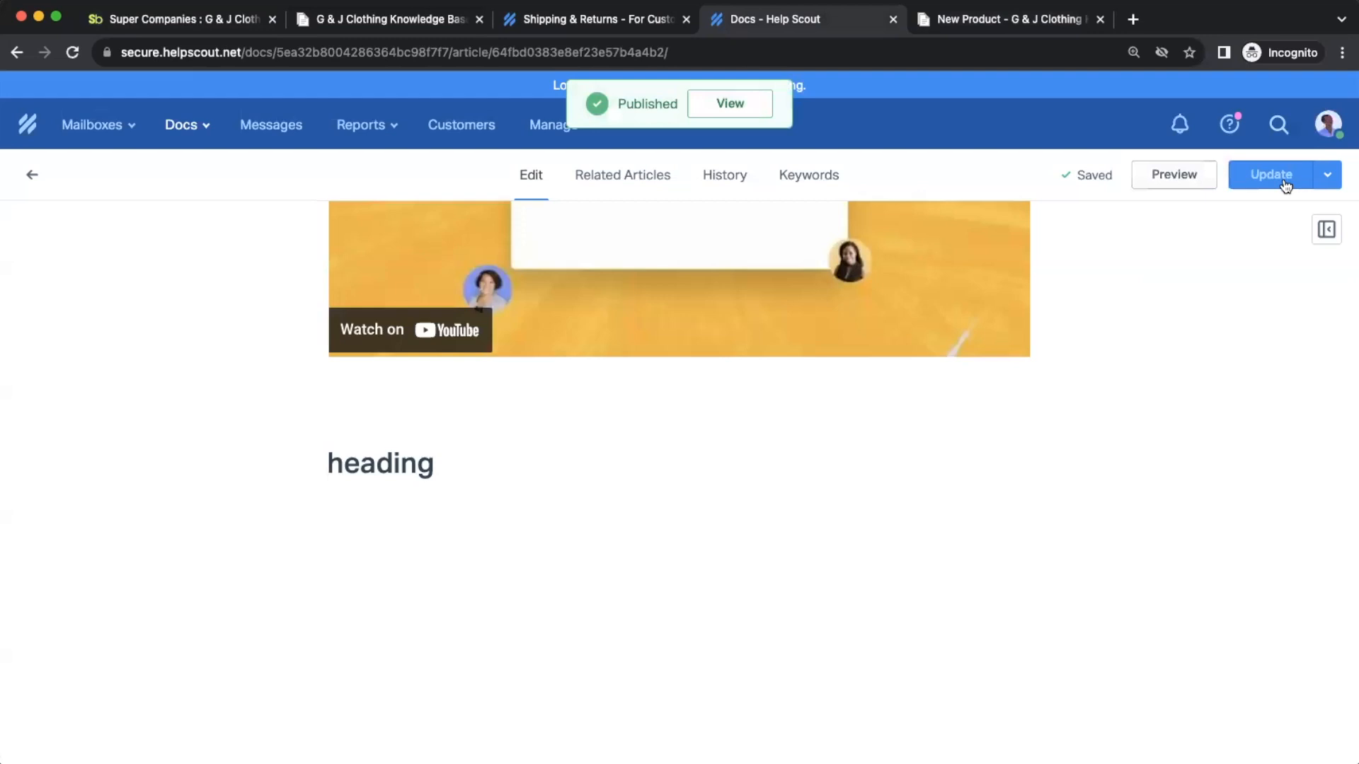
Review the New Product article's update options, related articles, revision history and keywords.
left_click(1326, 174)
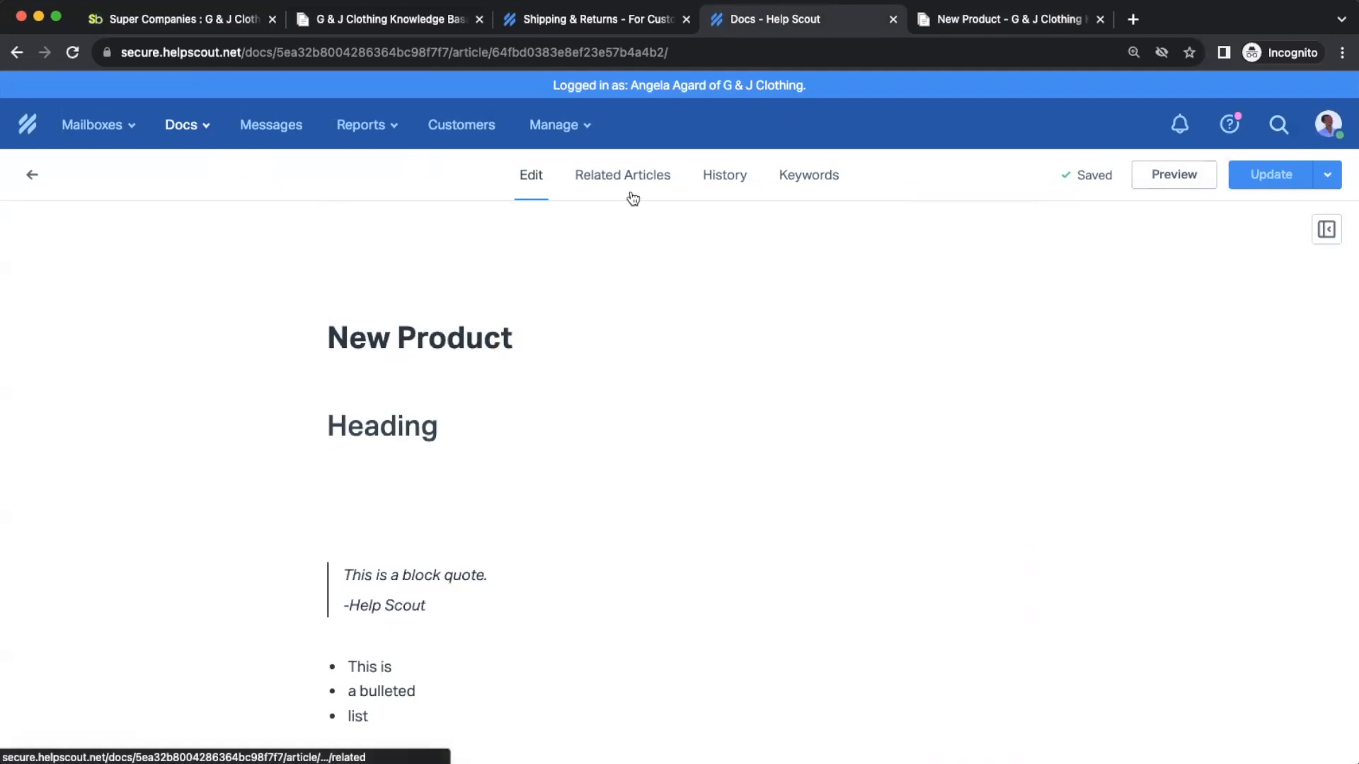
left_click(633, 198)
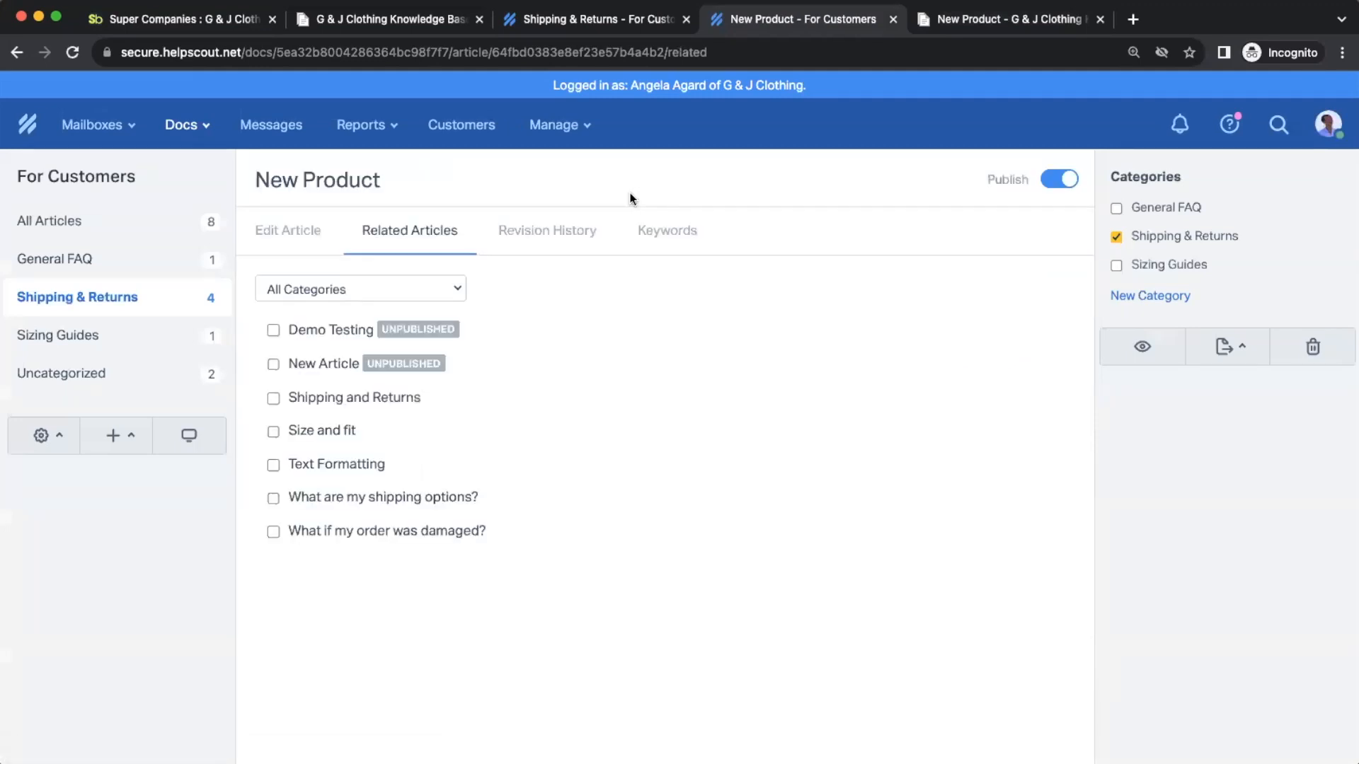
left_click(559, 236)
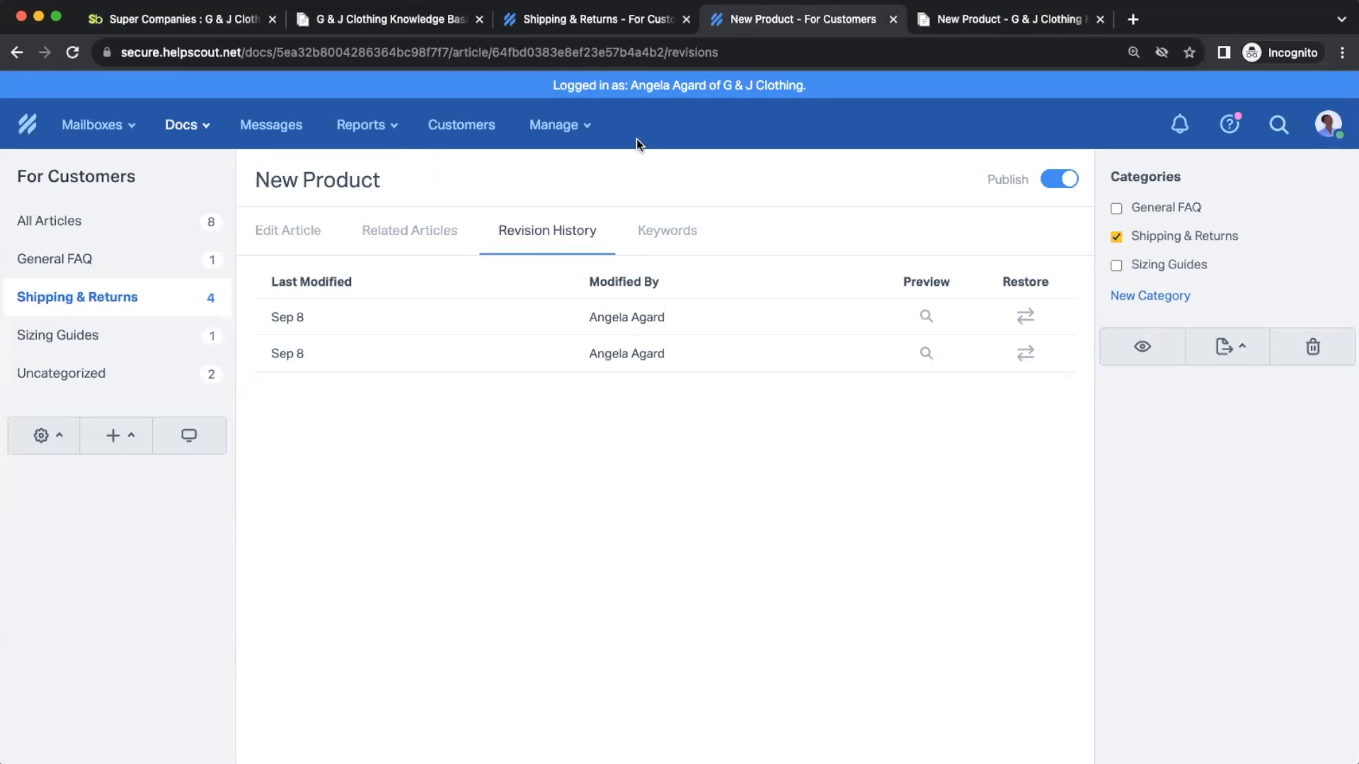
left_click(674, 239)
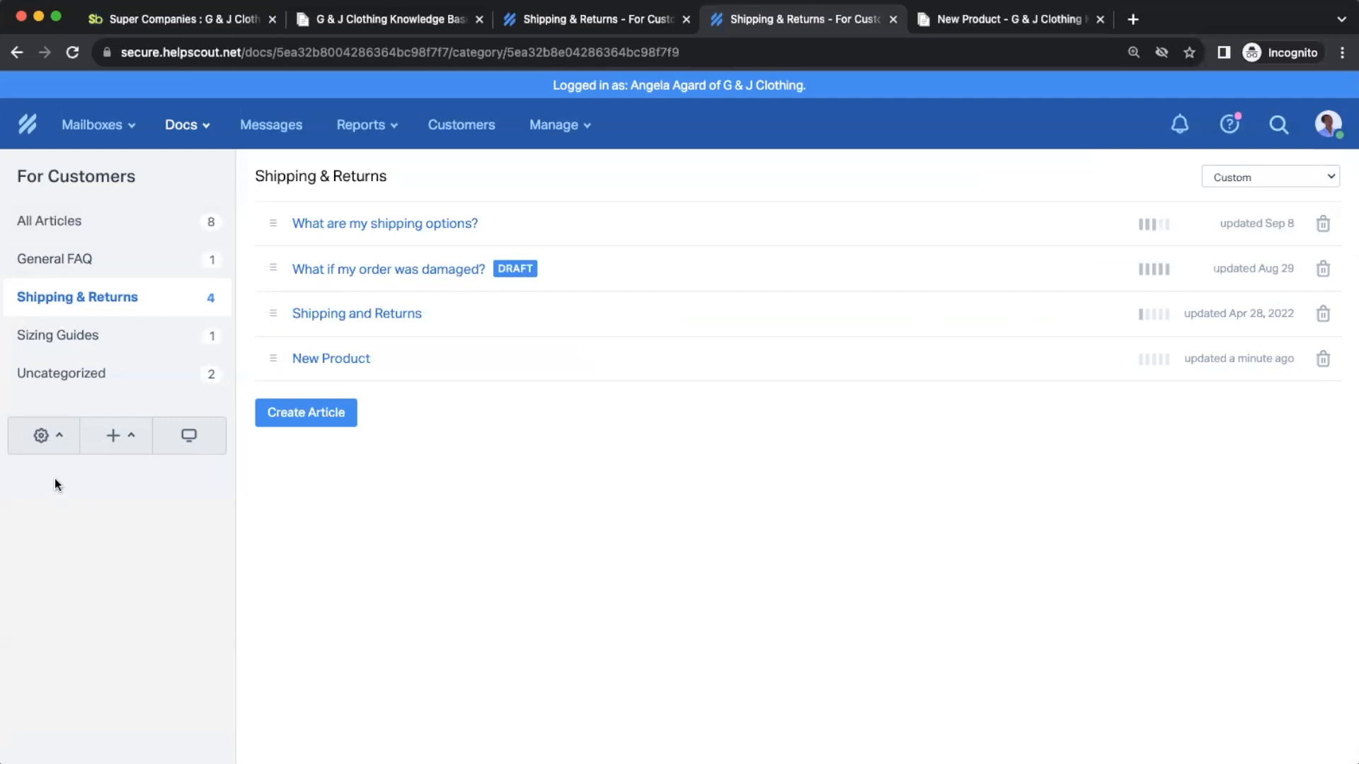
Review the Basics and Branding sections of the knowledge base's site settings, and open its custom code settings.
left_click(48, 447)
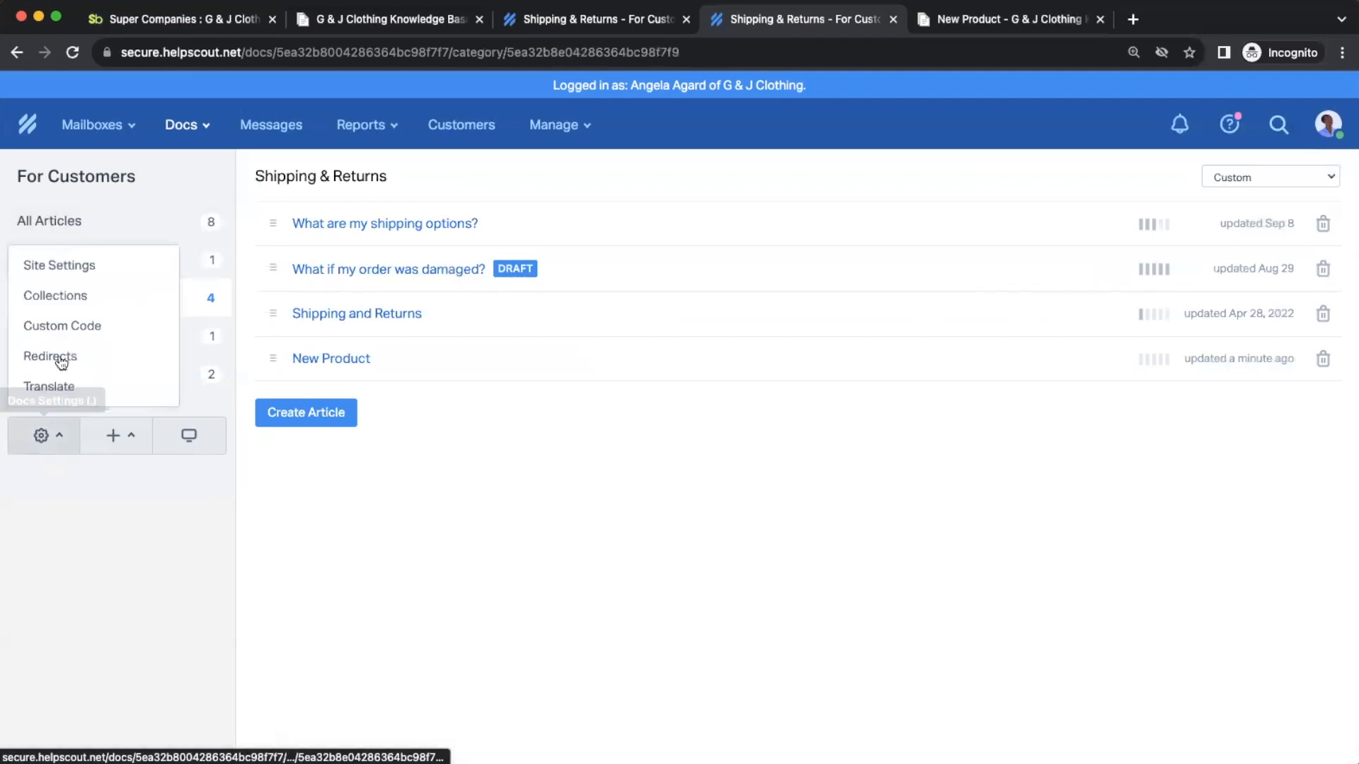
left_click(78, 274)
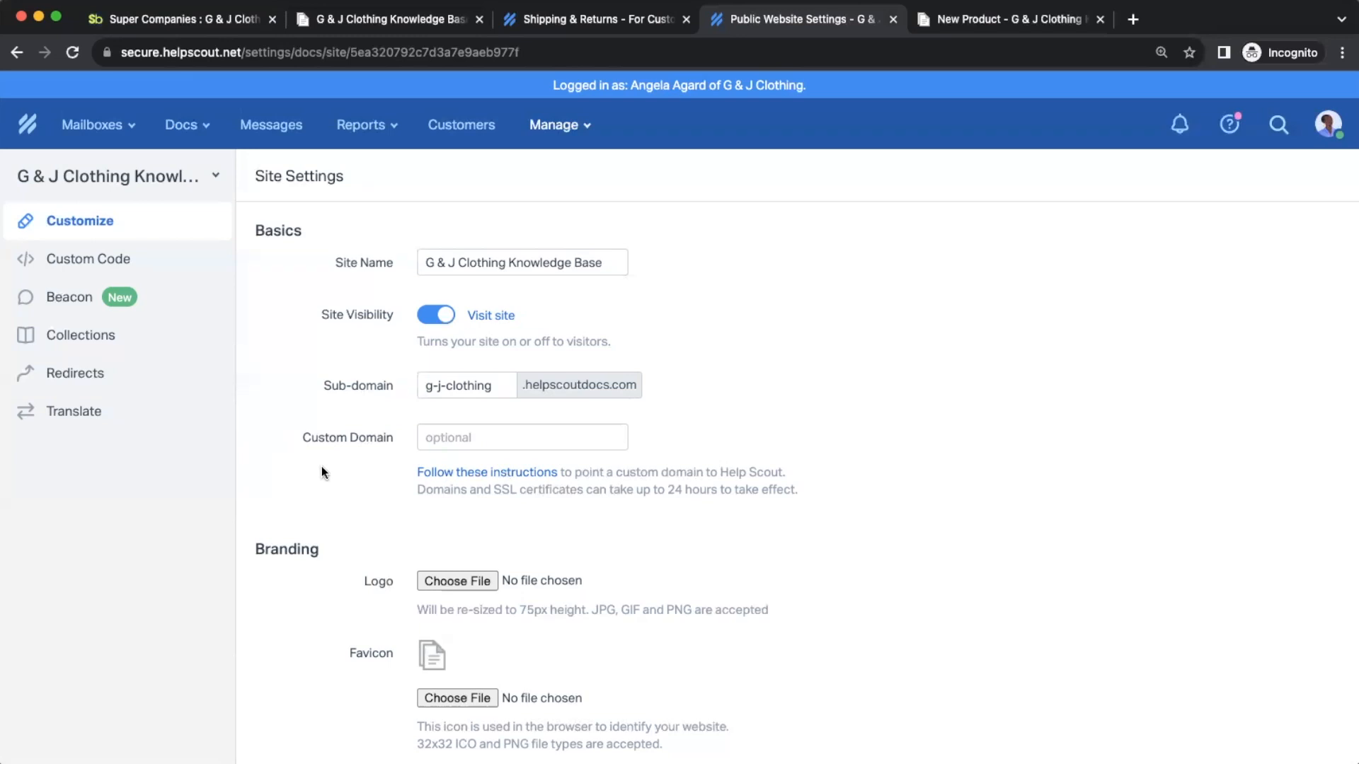
left_click(485, 474)
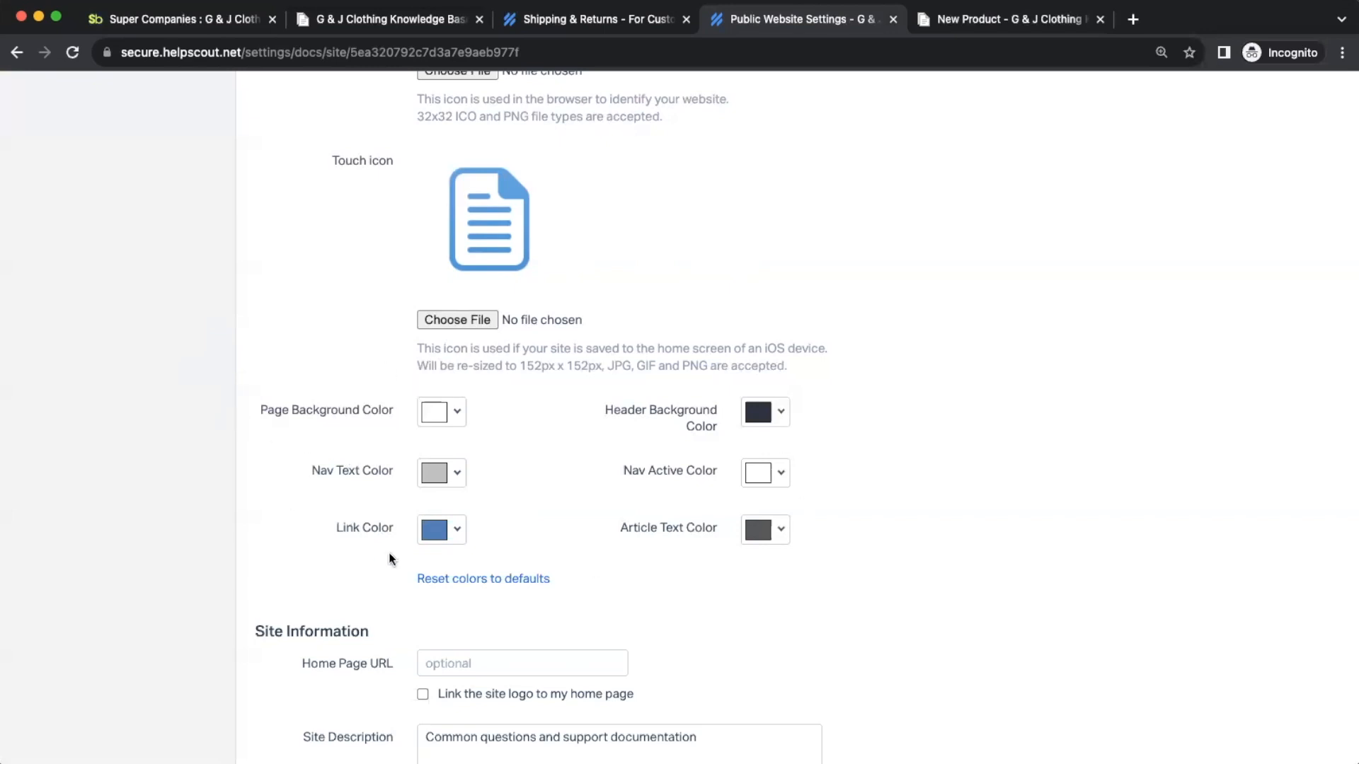
scroll(257, 477, "up", 10)
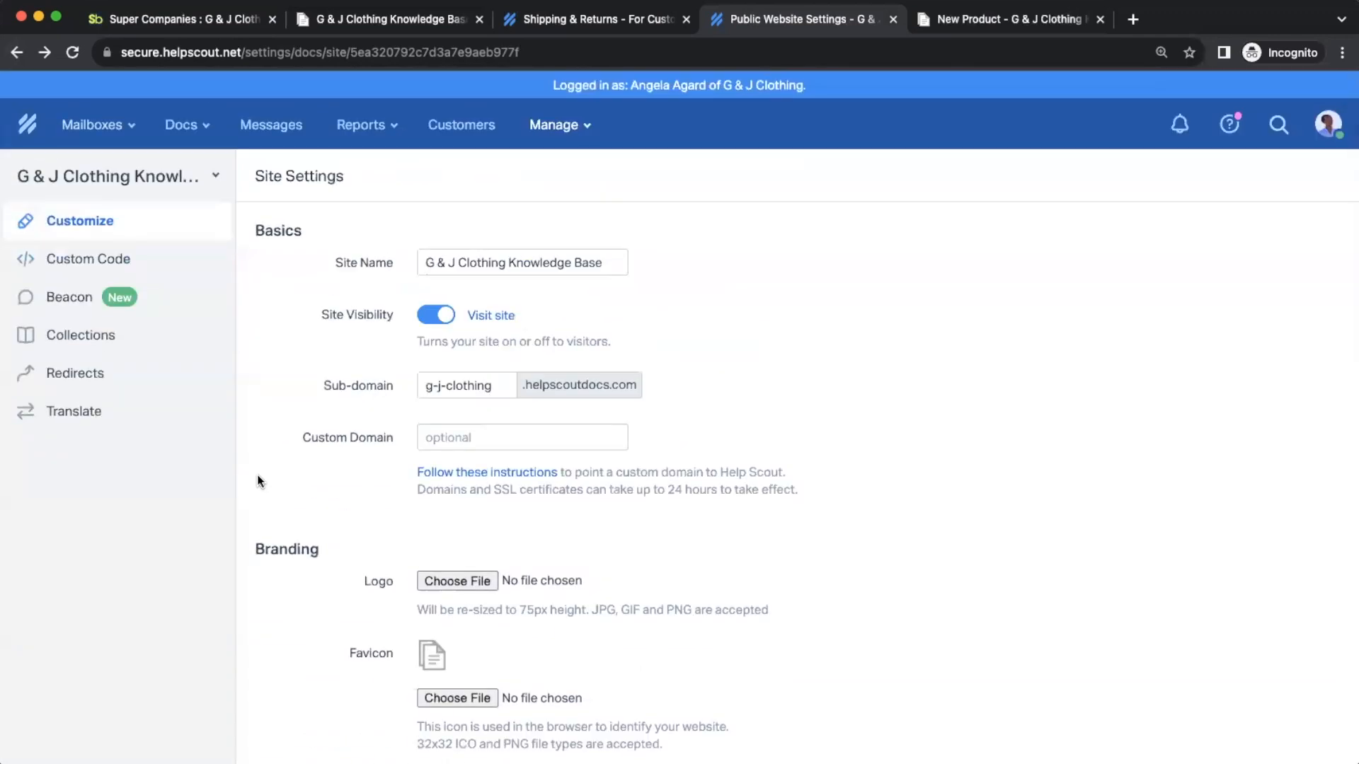
left_click(164, 263)
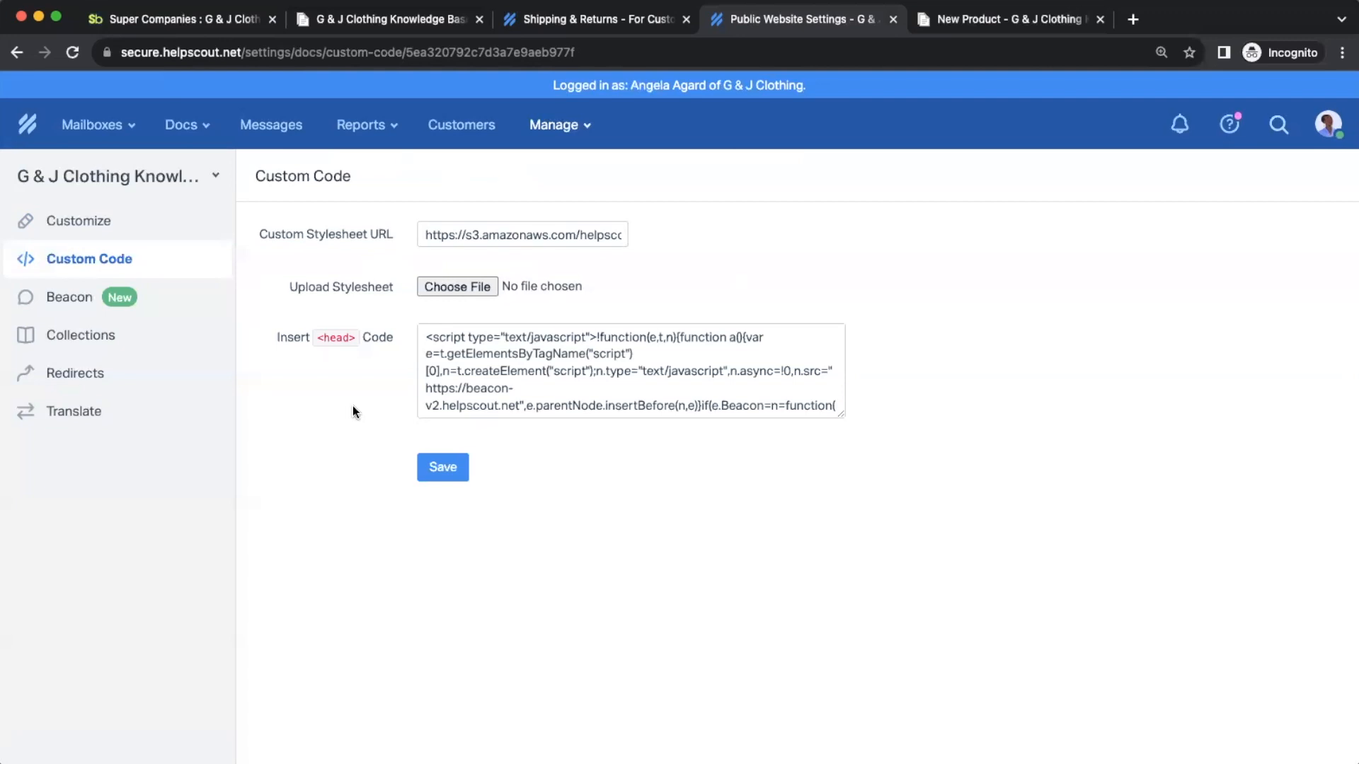
Examine the Site Information settings for the docs home link text, site description and meta description.
left_click(167, 222)
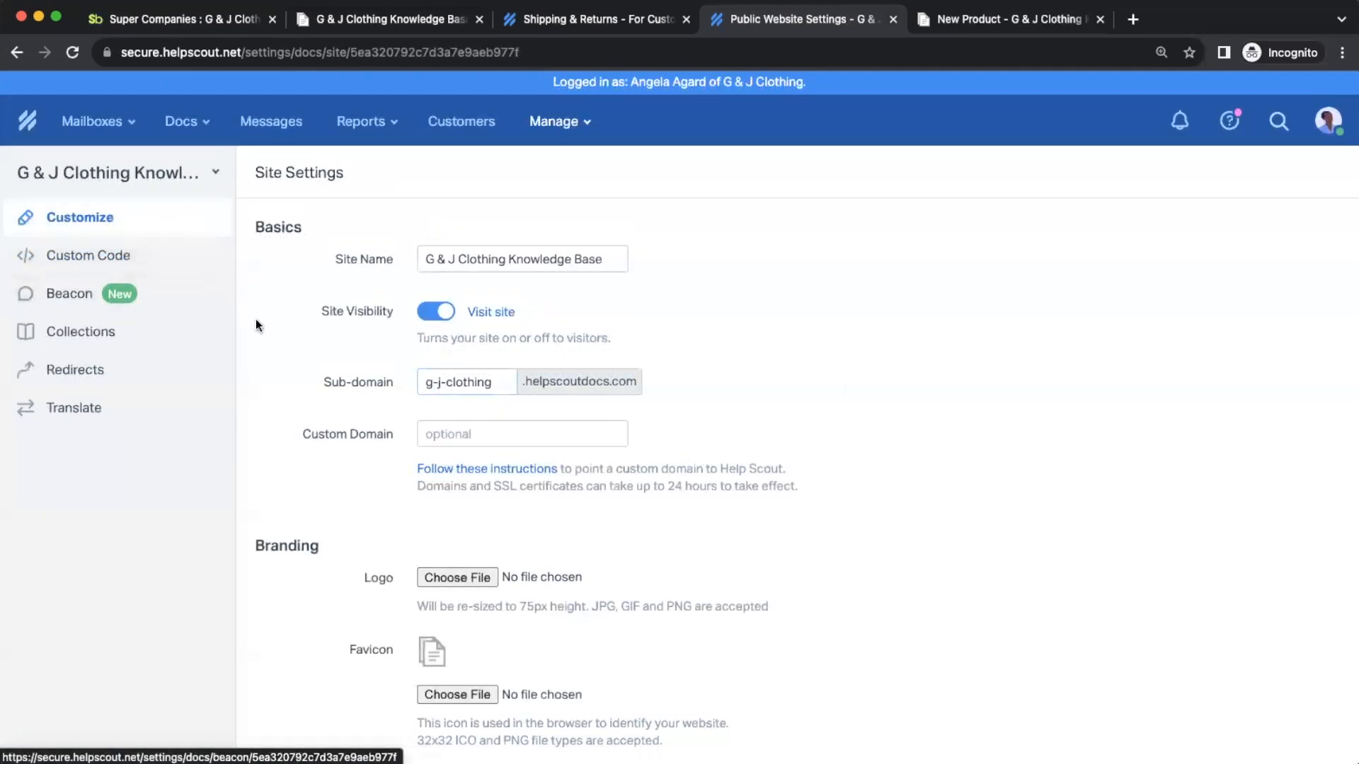
scroll(286, 392, "down", 10)
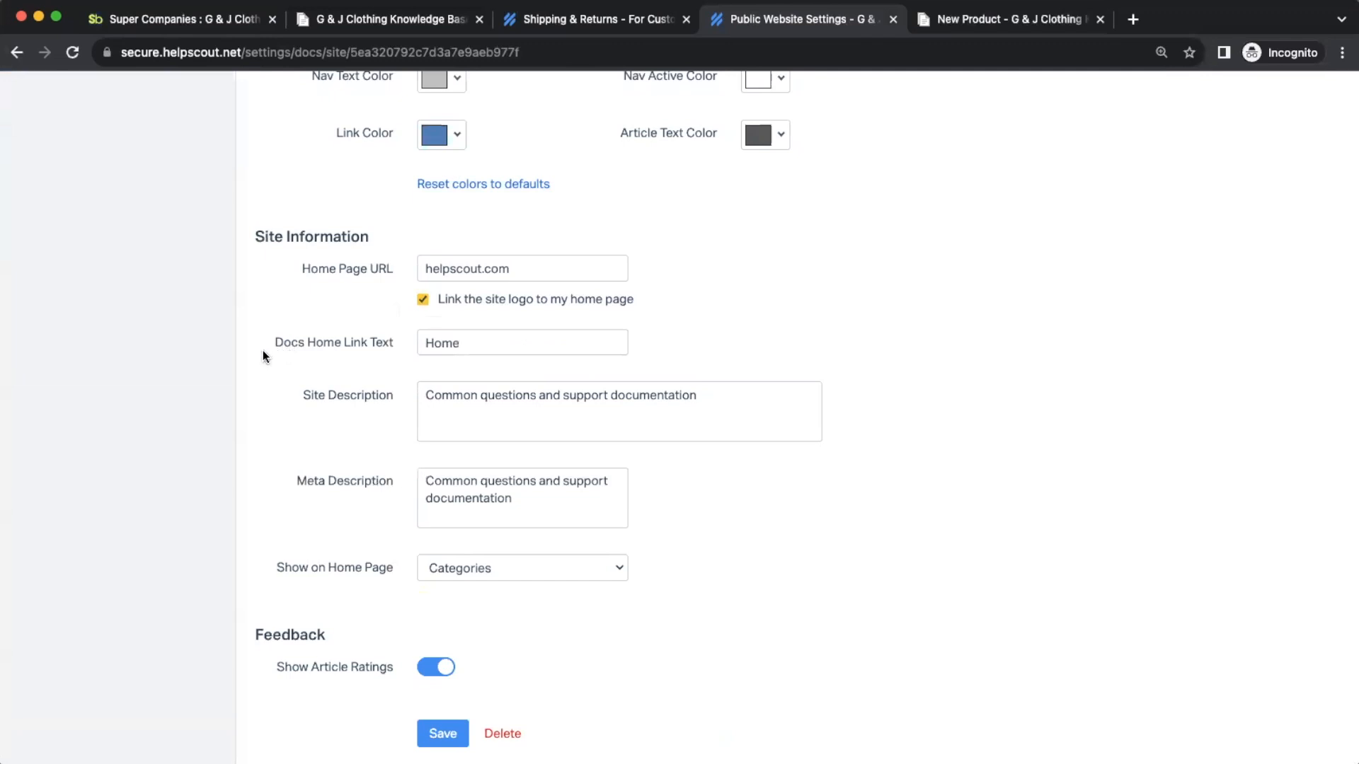
left_click(481, 346)
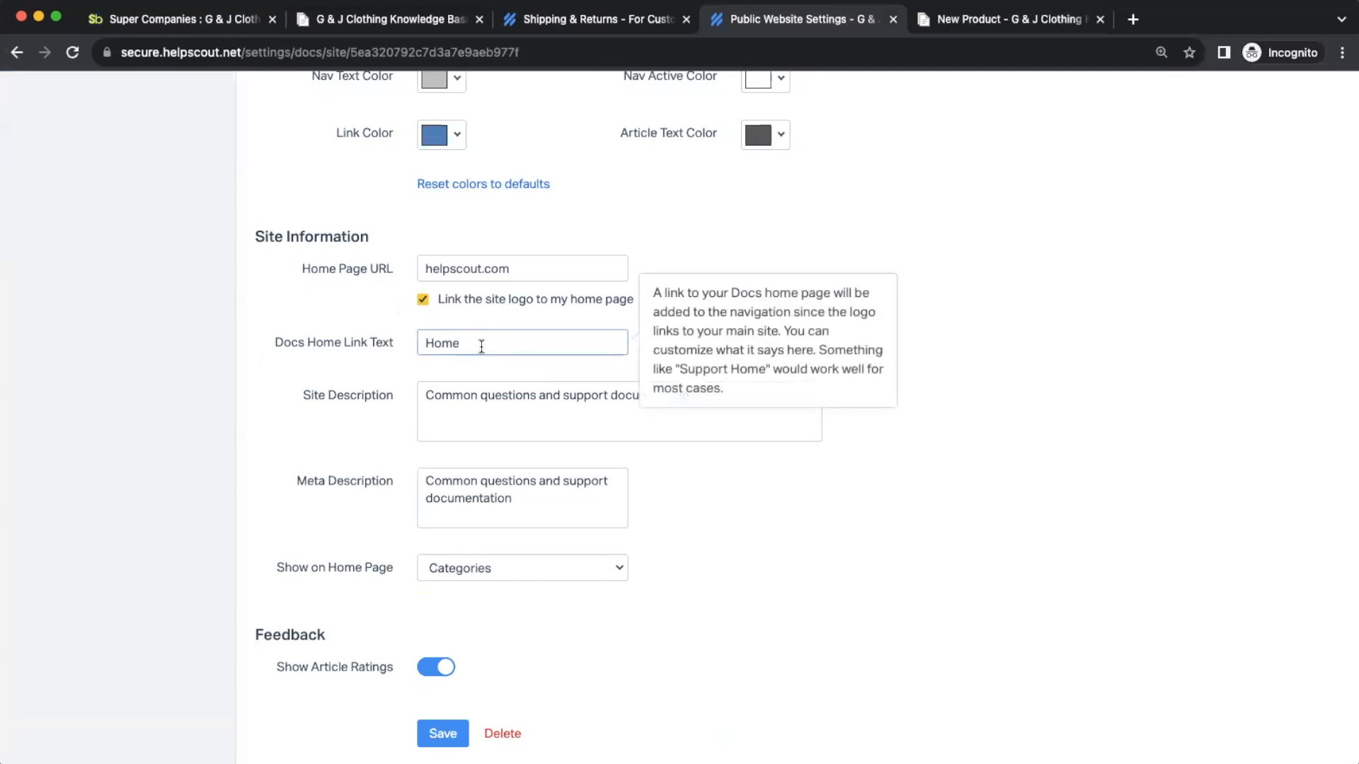
left_click(441, 410)
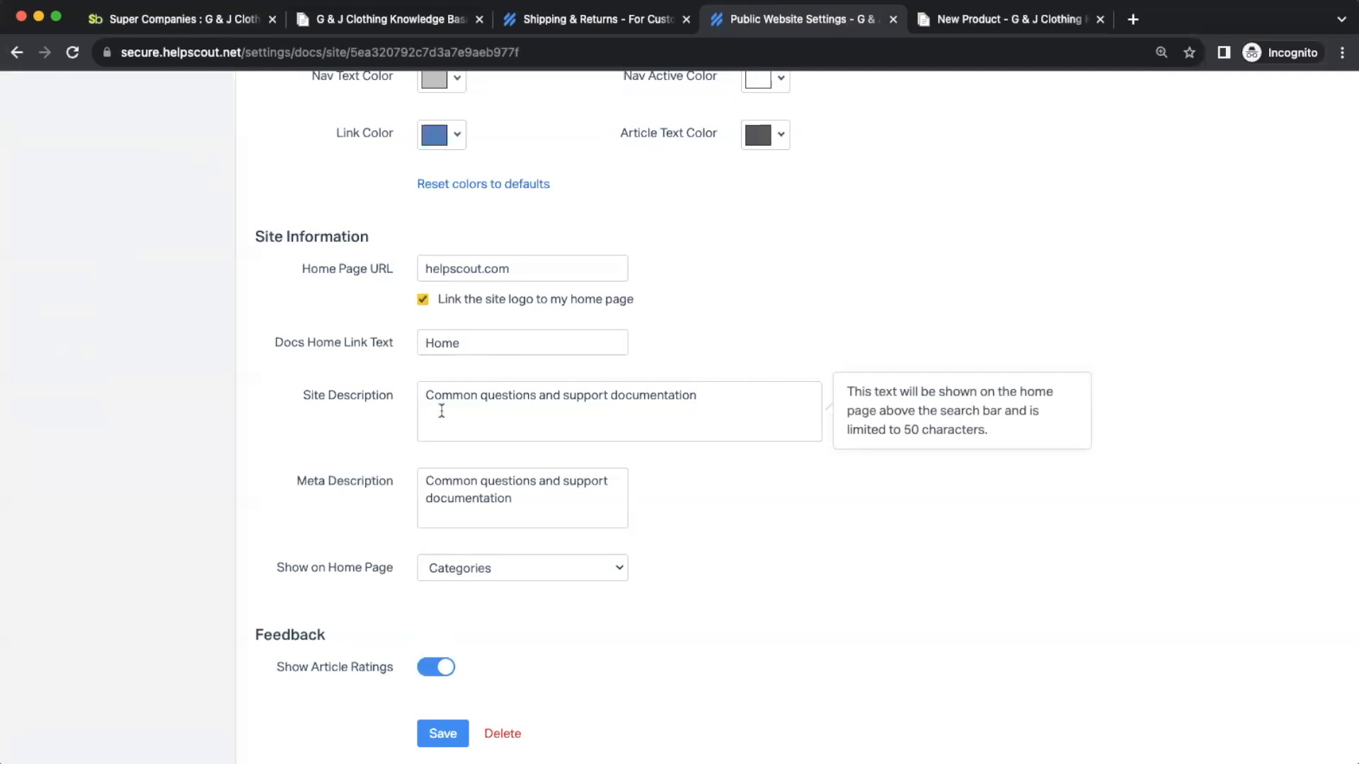
left_click(578, 500)
left_click(578, 500)
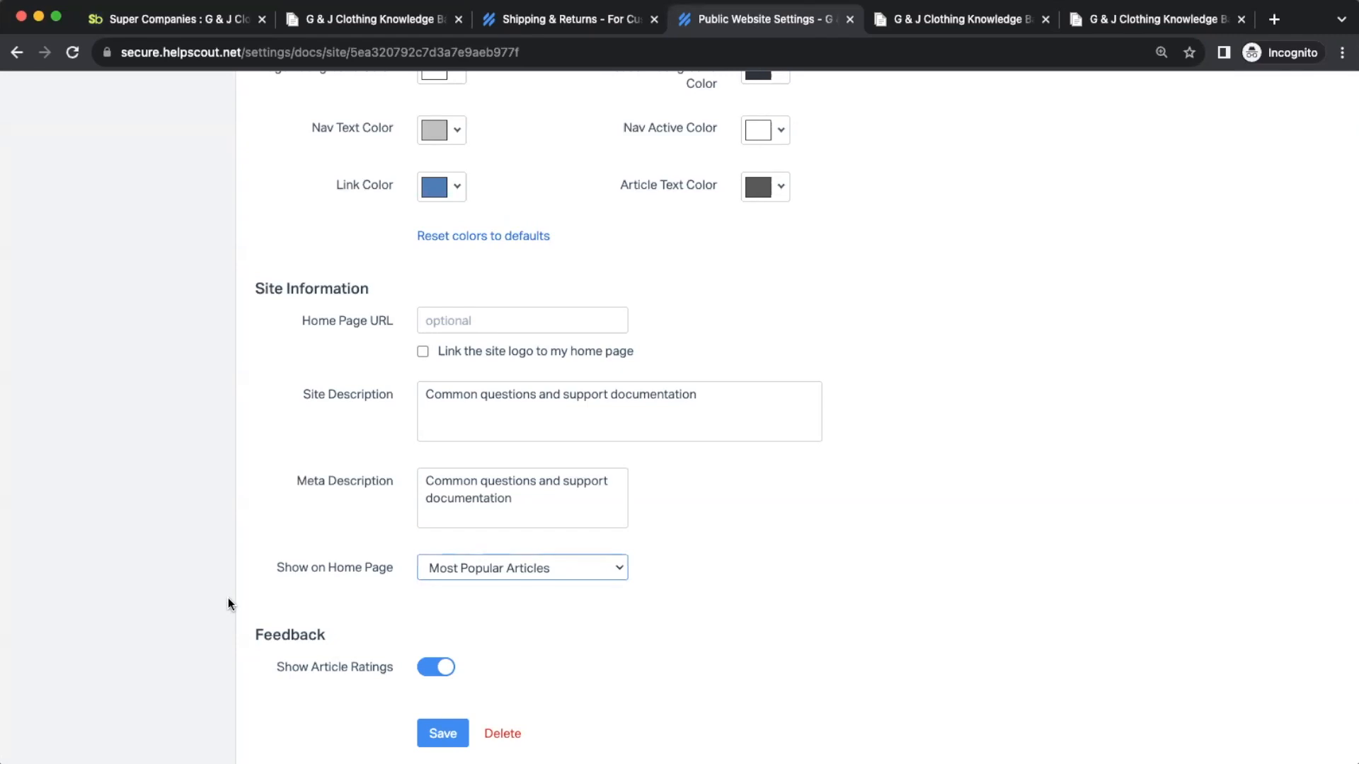
Compare the knowledge base home page layouts already open on the public site.
left_click(953, 23)
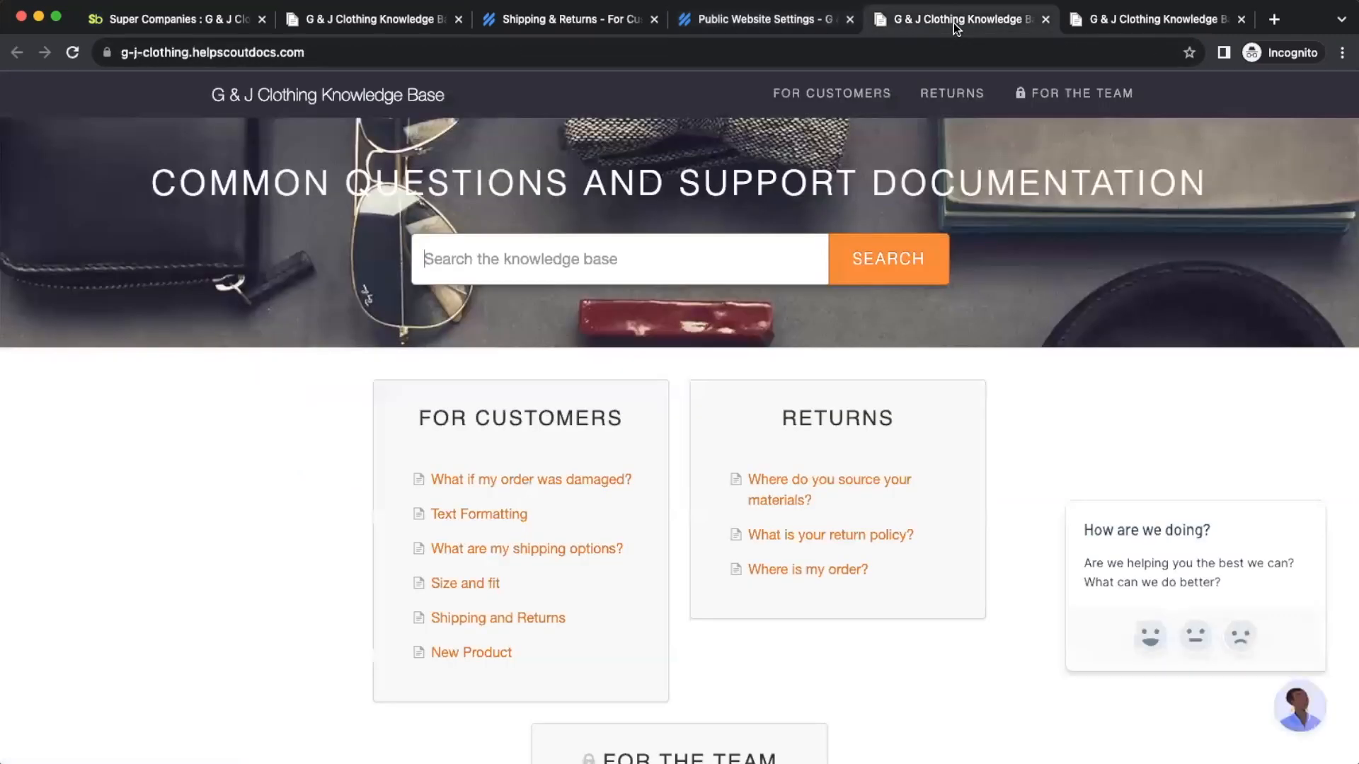
left_click(1123, 21)
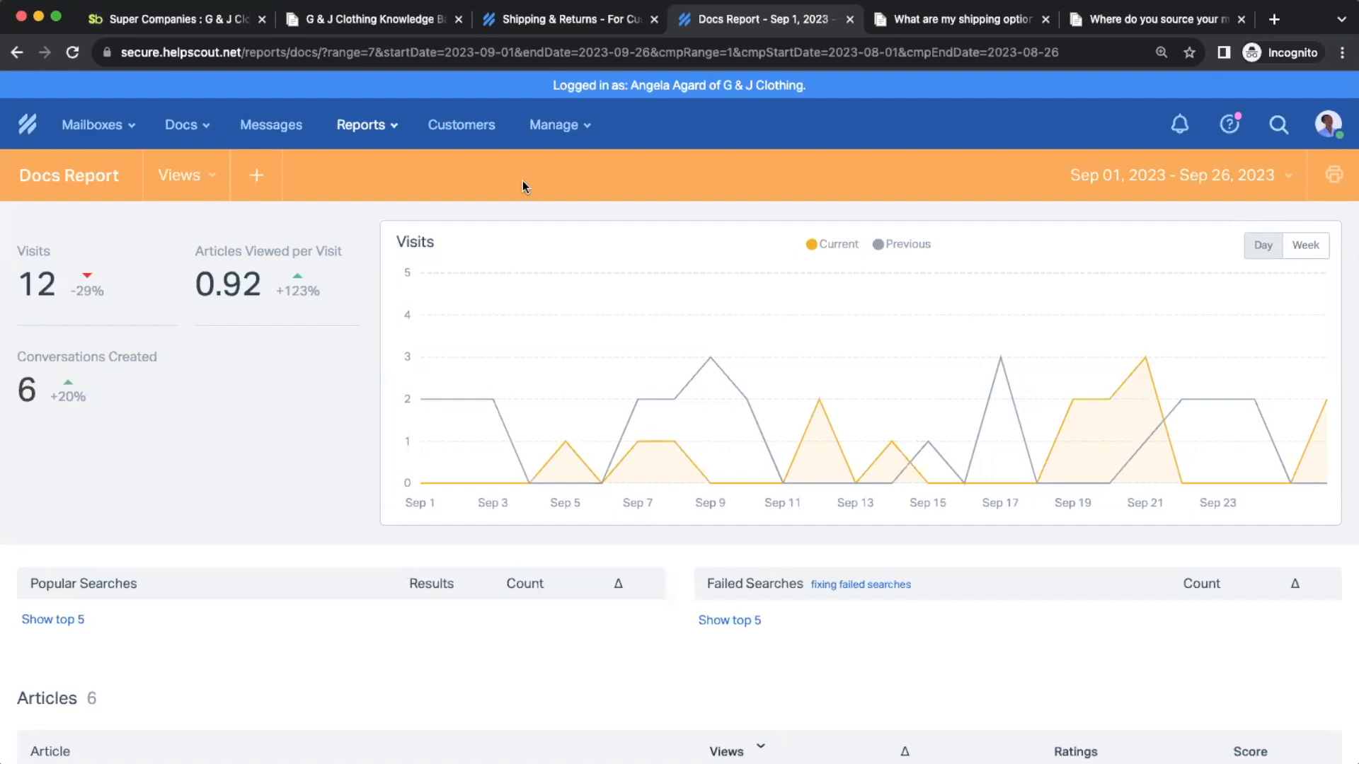
Examine the Docs Report's visits chart, popular and failed searches, and the article views, ratings and scores.
scroll(673, 582, "down", 3)
scroll(676, 582, "up", 3)
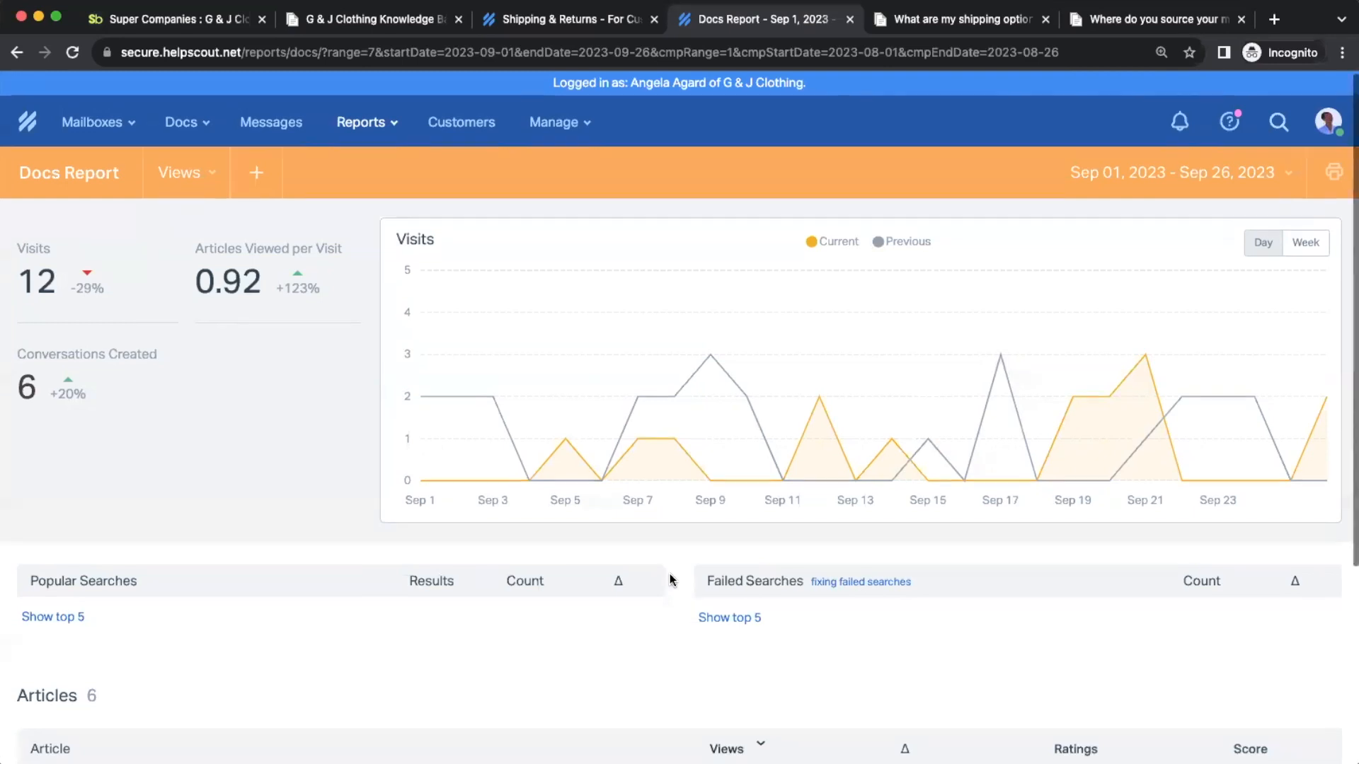
scroll(670, 574, "down", 3)
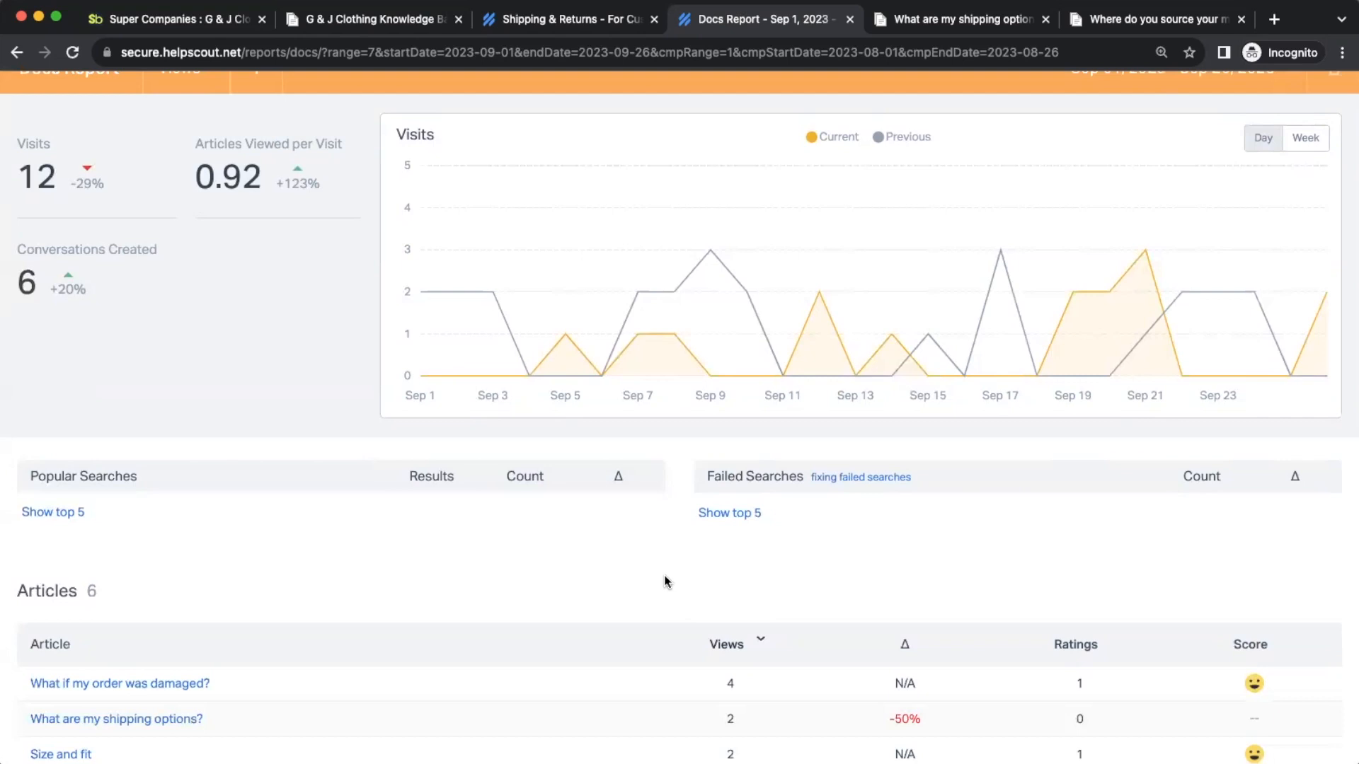
scroll(665, 581, "down", 3)
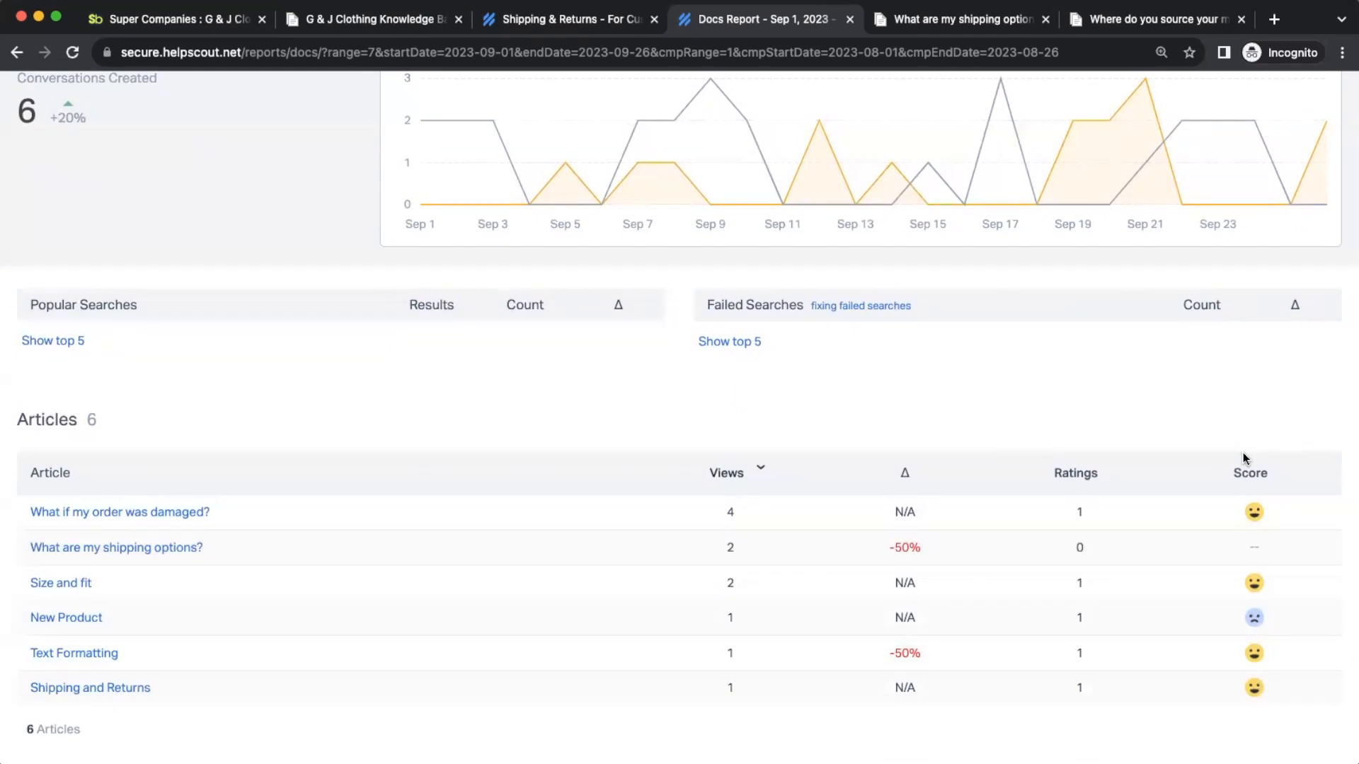
mouse_move(1256, 511)
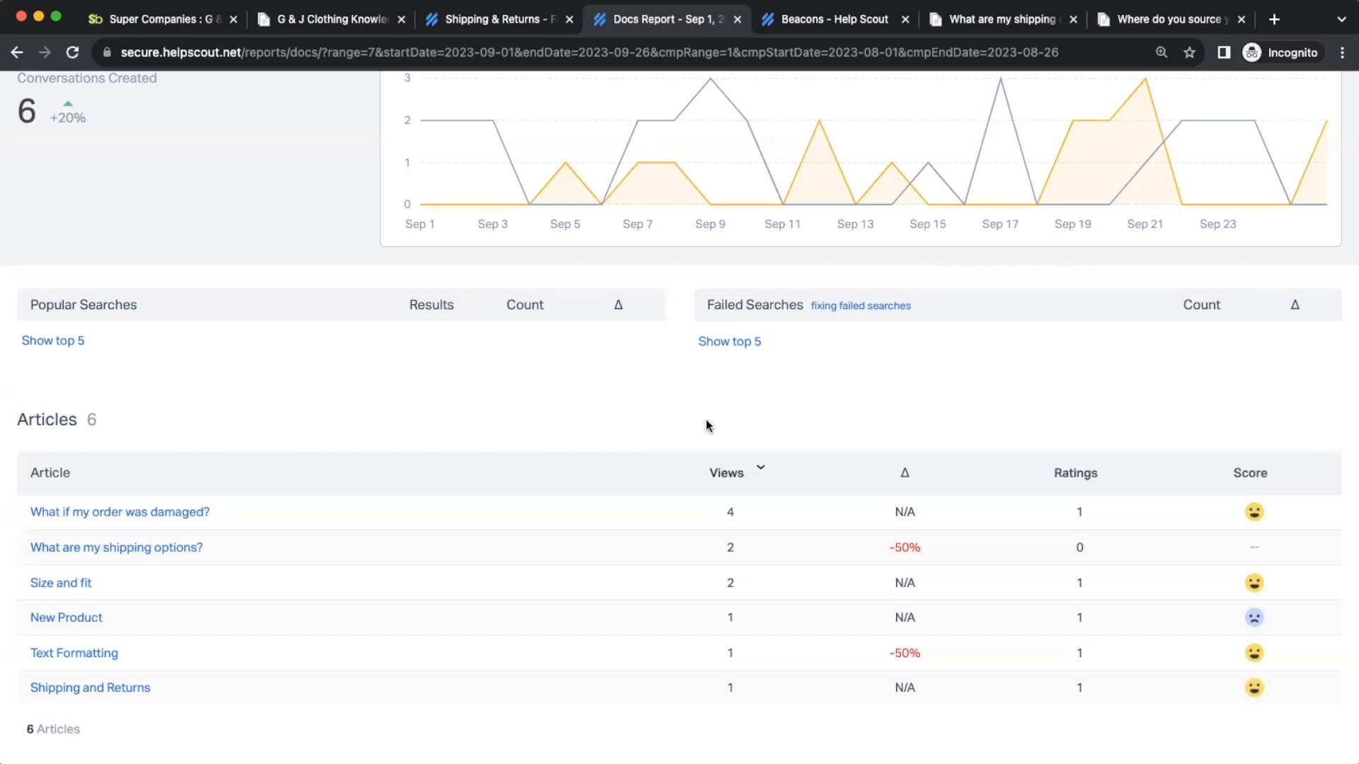
Review the Beacon's Docs settings and the articles in its Instant Answers preview, and return to the knowledge base home page.
left_click(811, 25)
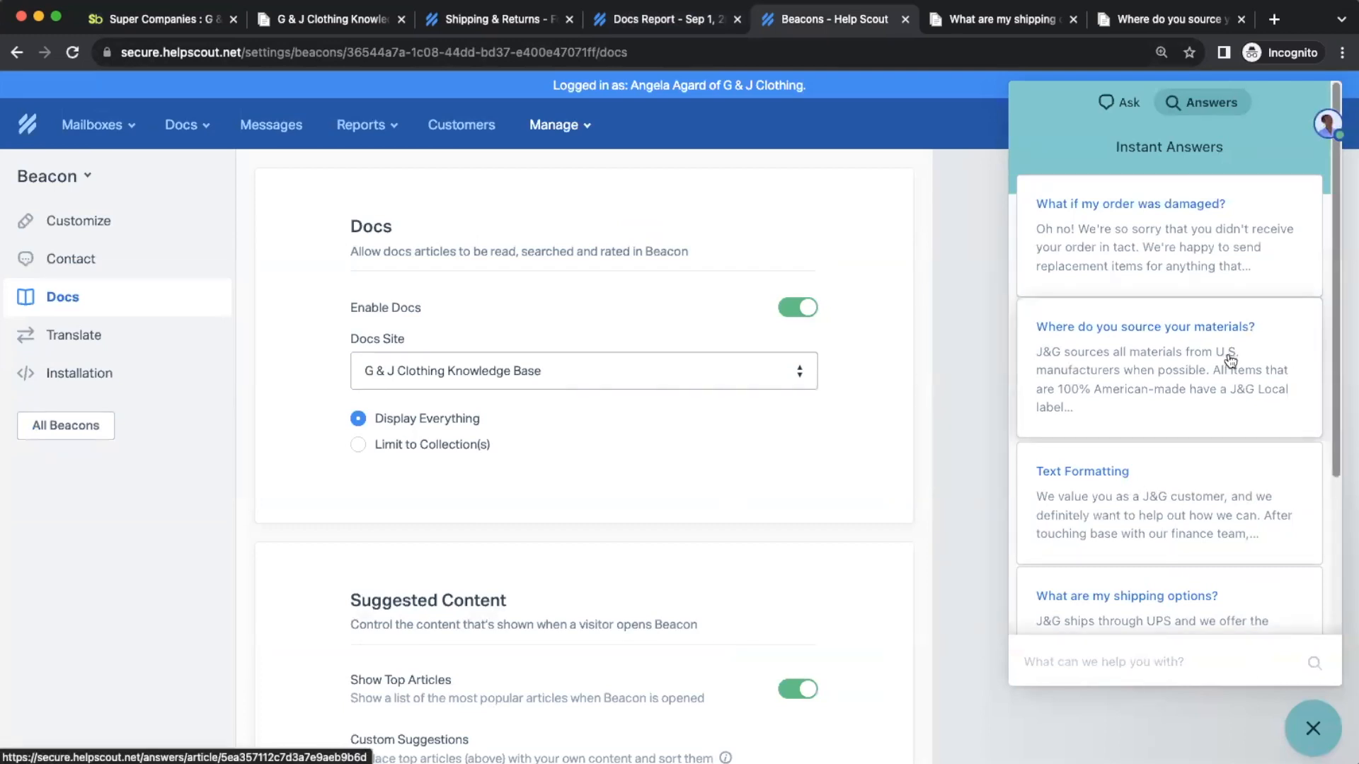
scroll(1230, 361, "down", 4)
scroll(1231, 361, "up", 4)
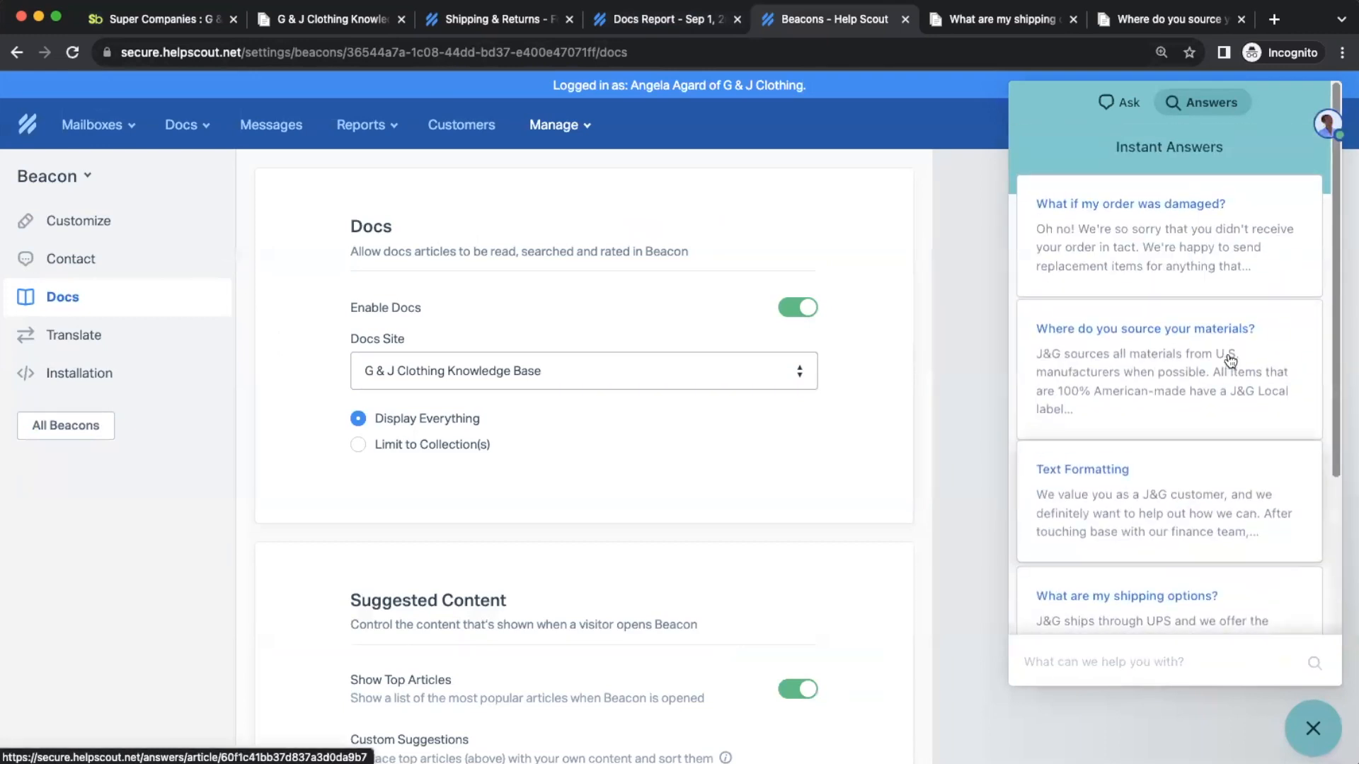
left_click(320, 21)
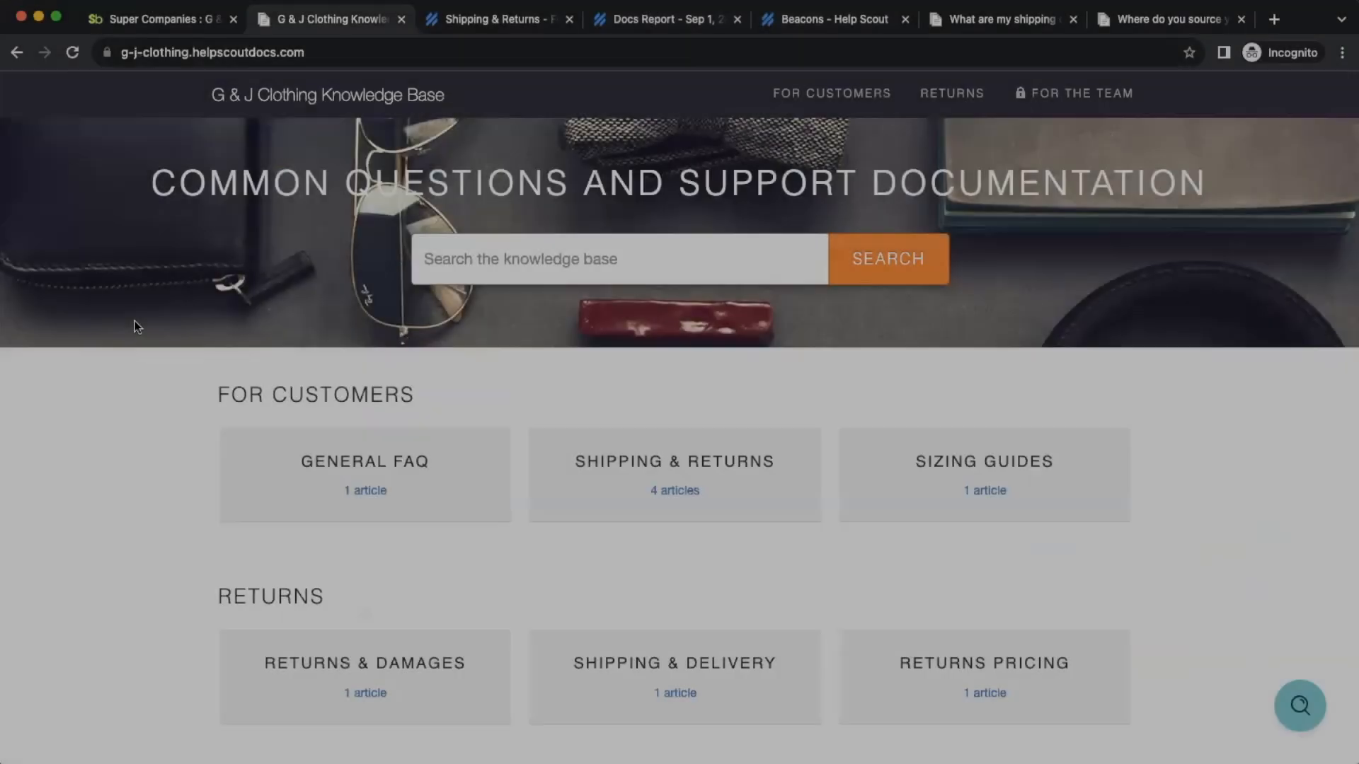